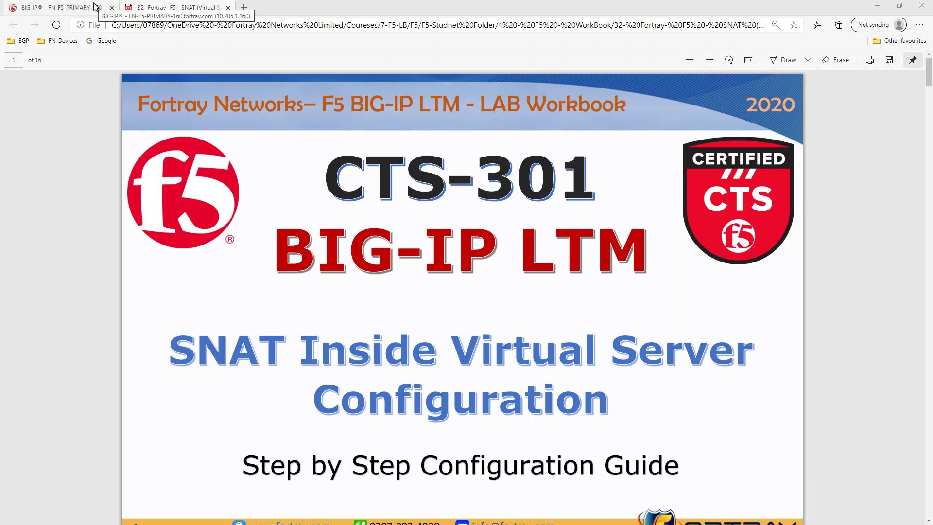
Step: Review MAZ_SNAT_POOL's three members under Address Translation, then return to the SNAT list
left_click(61, 8)
mouse_move(58, 416)
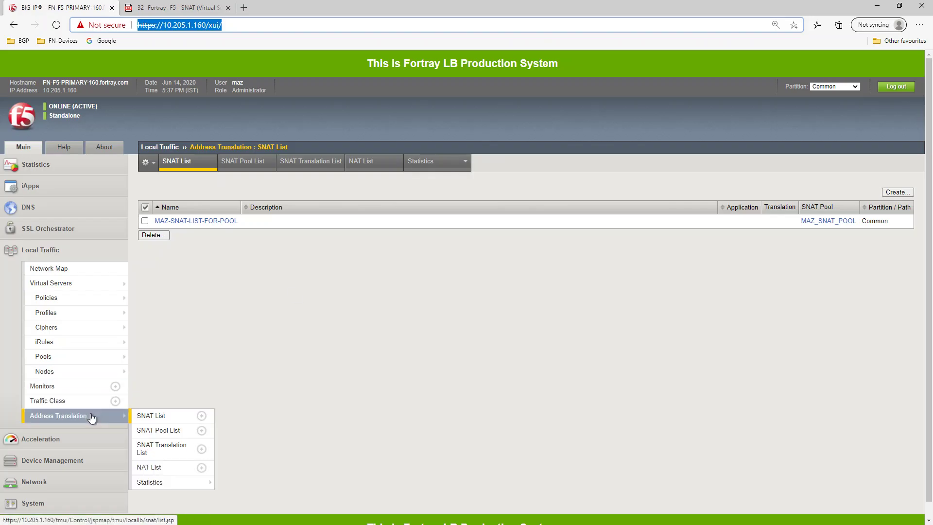
left_click(172, 438)
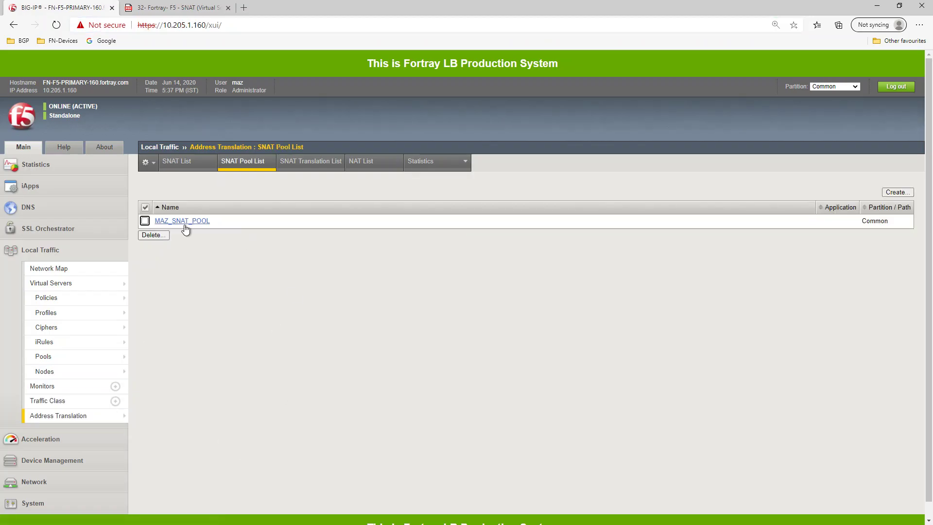
left_click(182, 222)
left_click(275, 283)
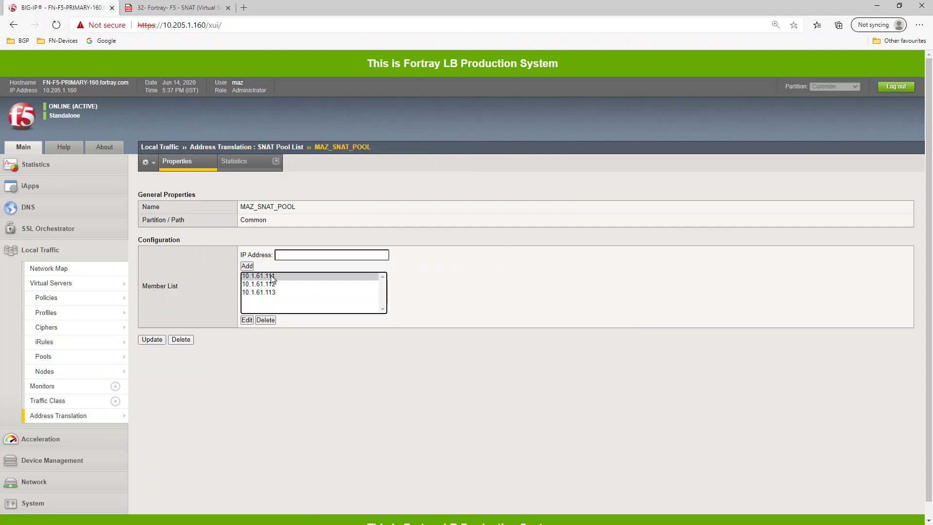
left_click(269, 292)
mouse_move(58, 416)
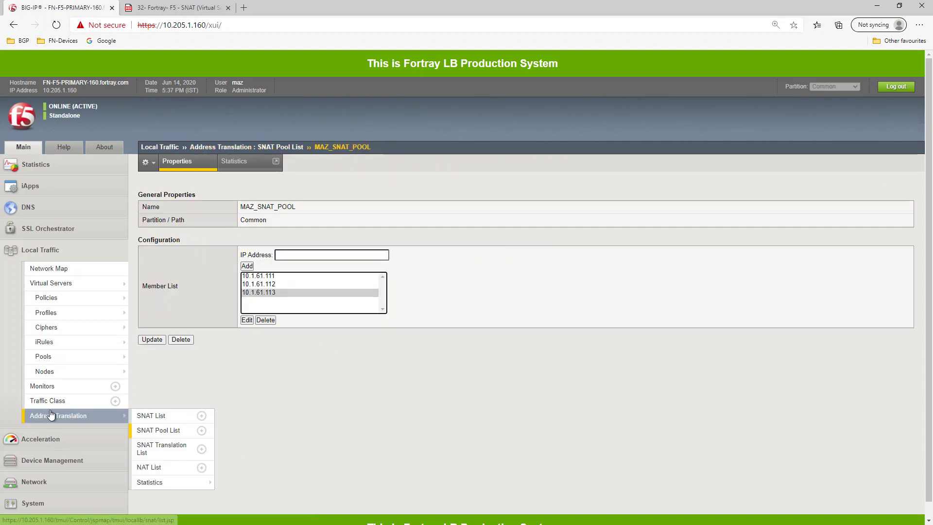
left_click(158, 417)
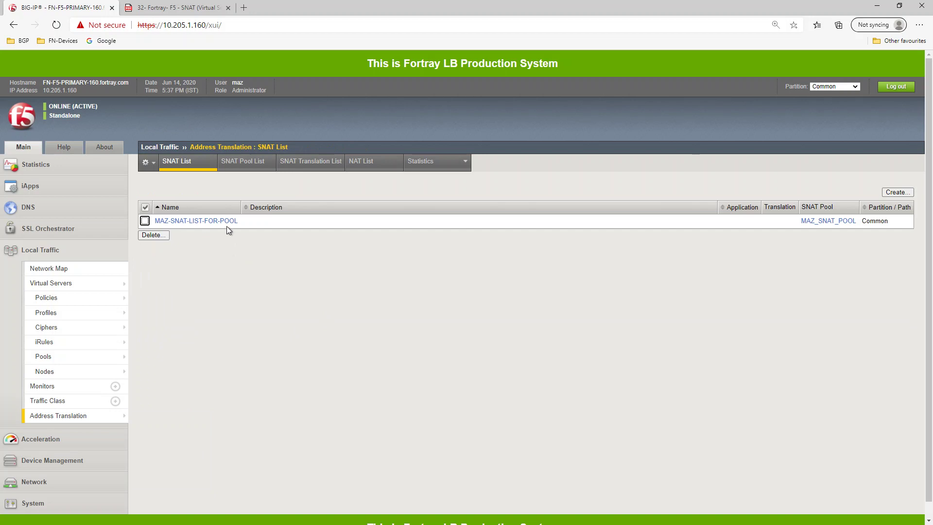
Step: Inspect MAZ-SNAT-LIST-FOR-POOL, then delete it so no SNATs remain
left_click(227, 223)
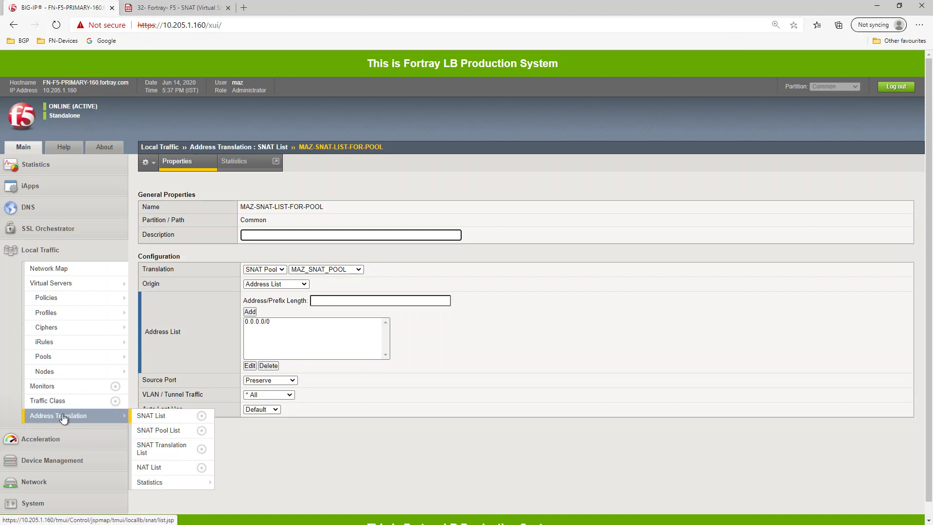
left_click(153, 416)
left_click(144, 222)
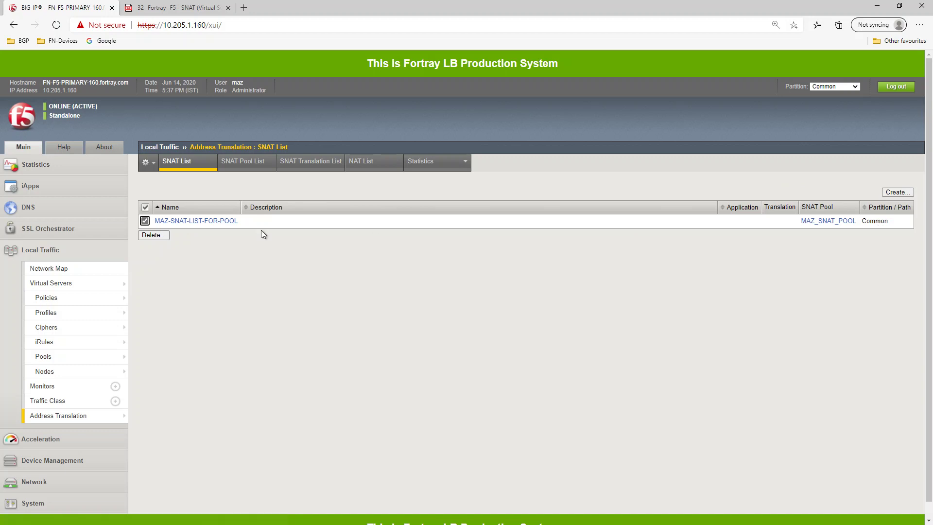
left_click(153, 235)
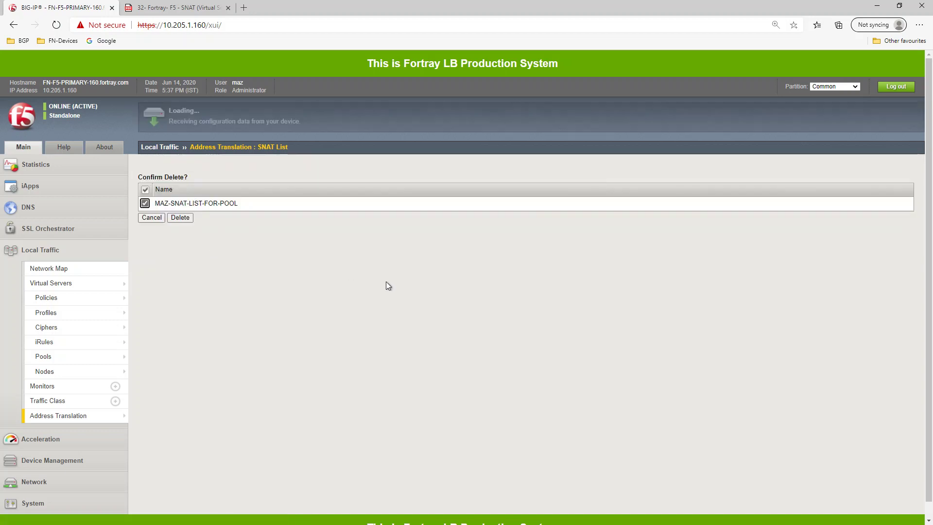
left_click(175, 220)
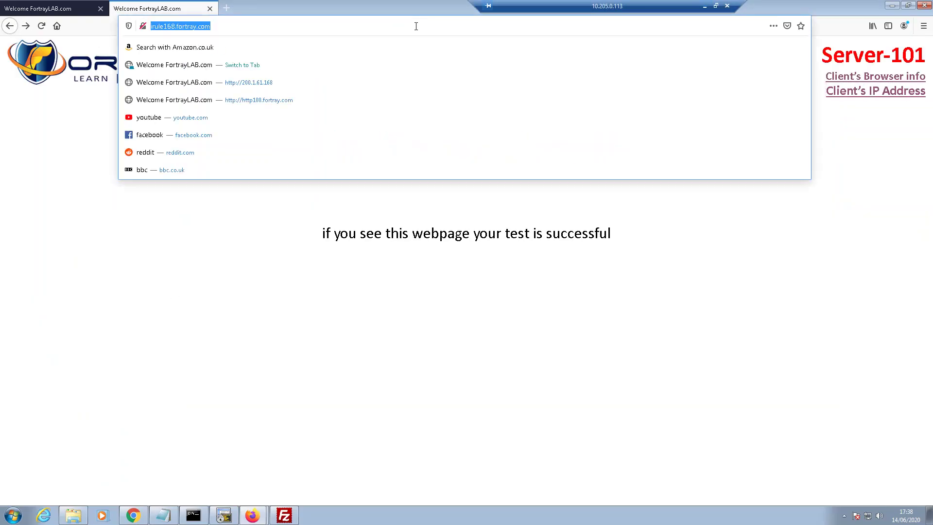
Step: Reload irule168.fortray.com, which reports client IP 200.1.165.100 with no SNAT
key("Return")
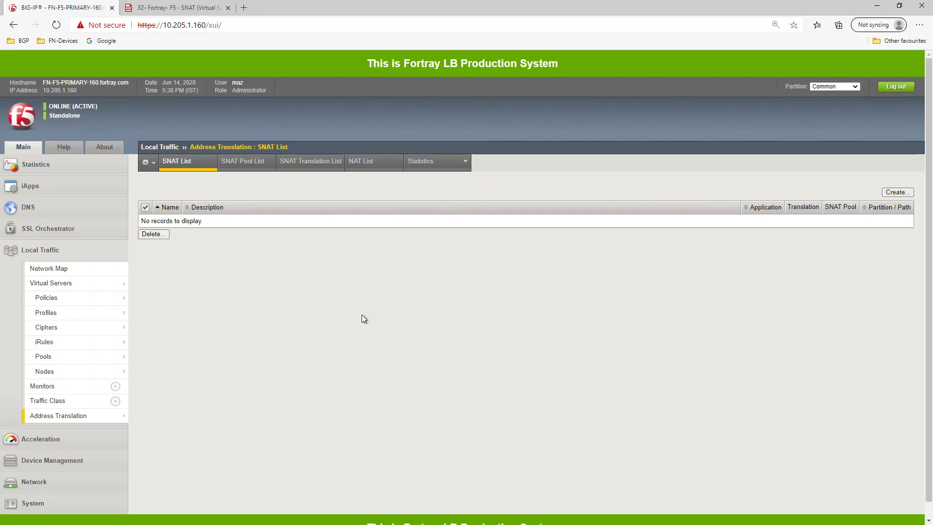
Step: Confirm MAZ_SNAT_POOL remains while the SNAT list is empty, then return to the workbook PDF
left_click(175, 7)
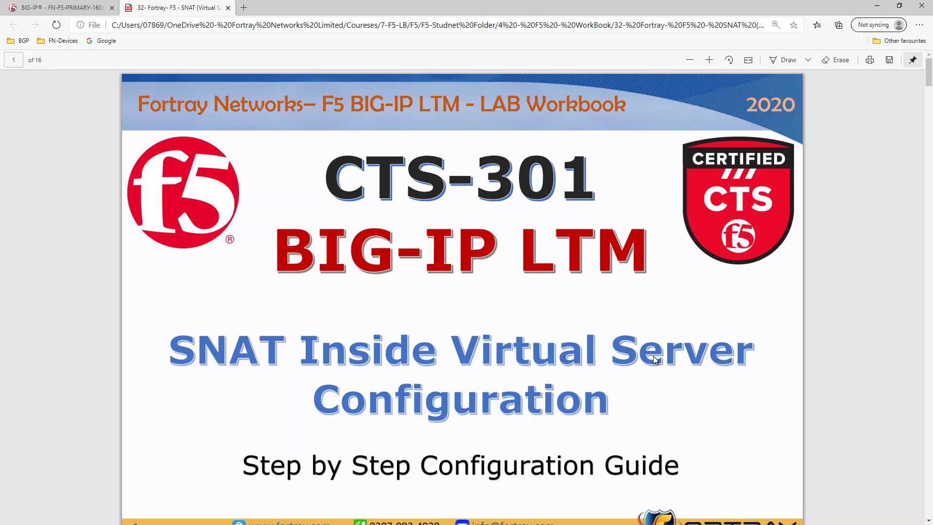
left_click(62, 7)
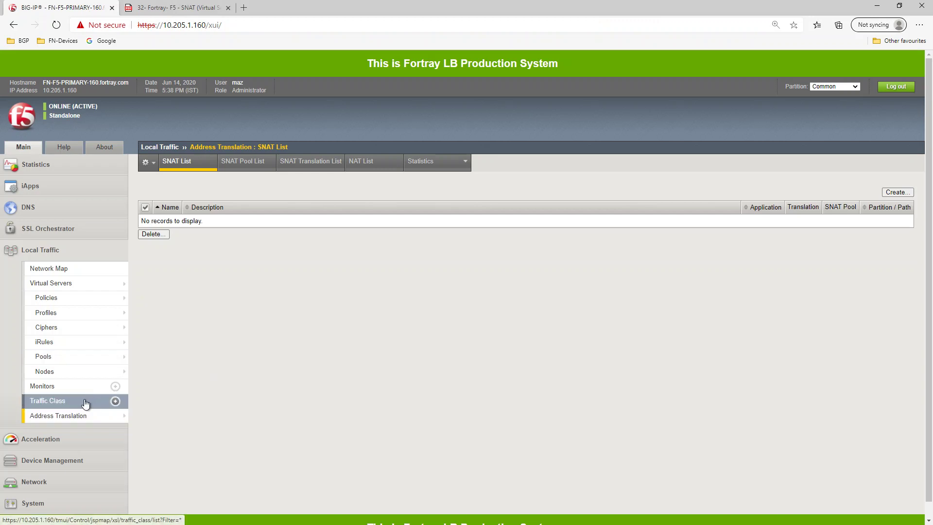
mouse_move(58, 415)
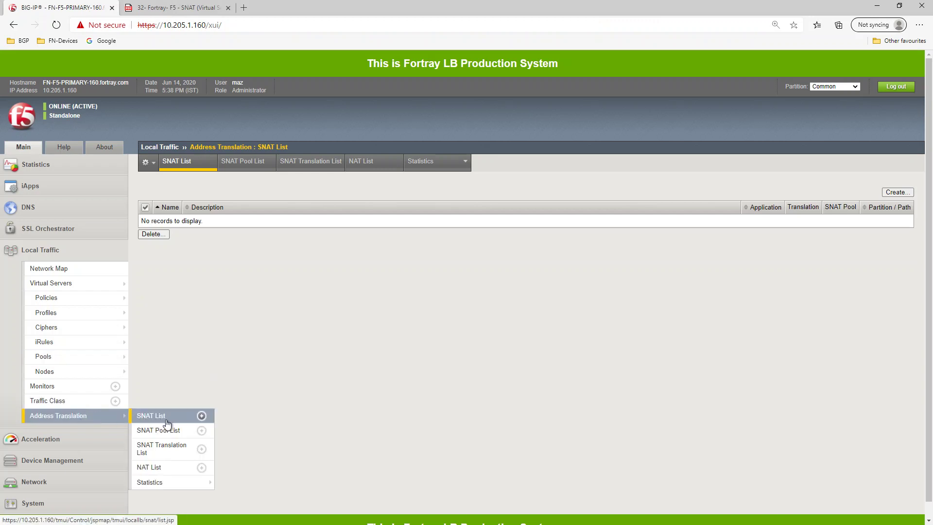
left_click(168, 432)
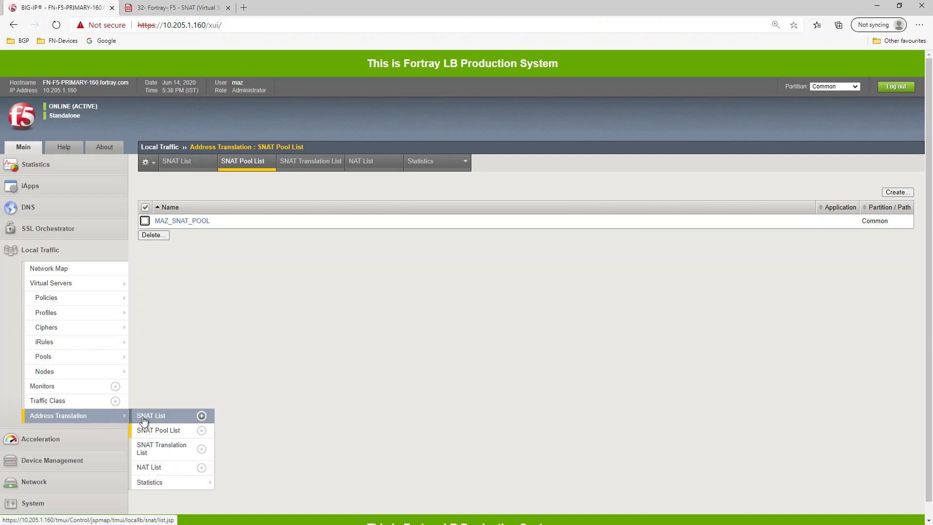
left_click(143, 418)
left_click(155, 7)
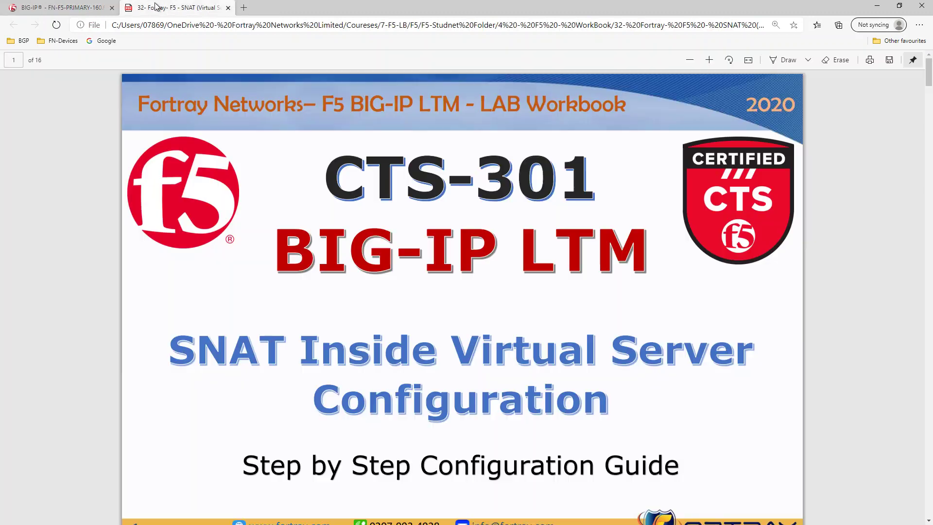
scroll(481, 329, "down", 2)
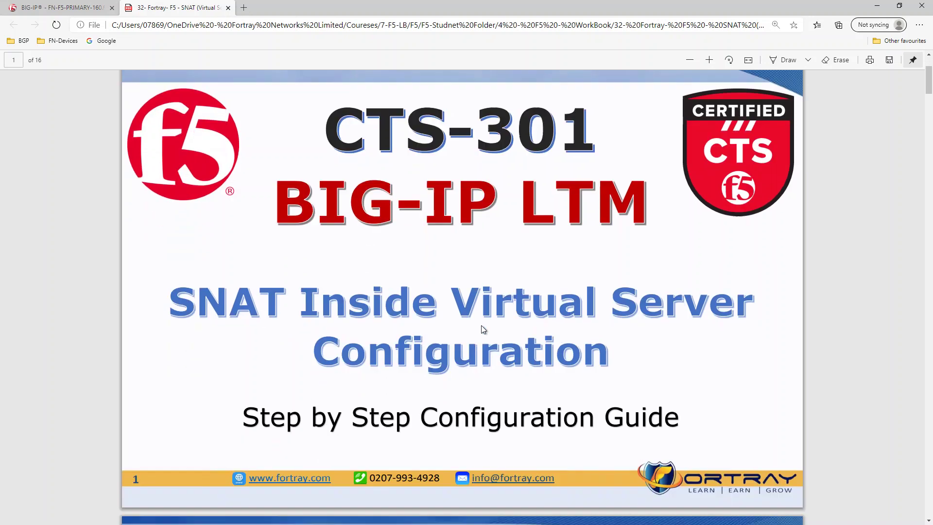
scroll(479, 297, "down", 5)
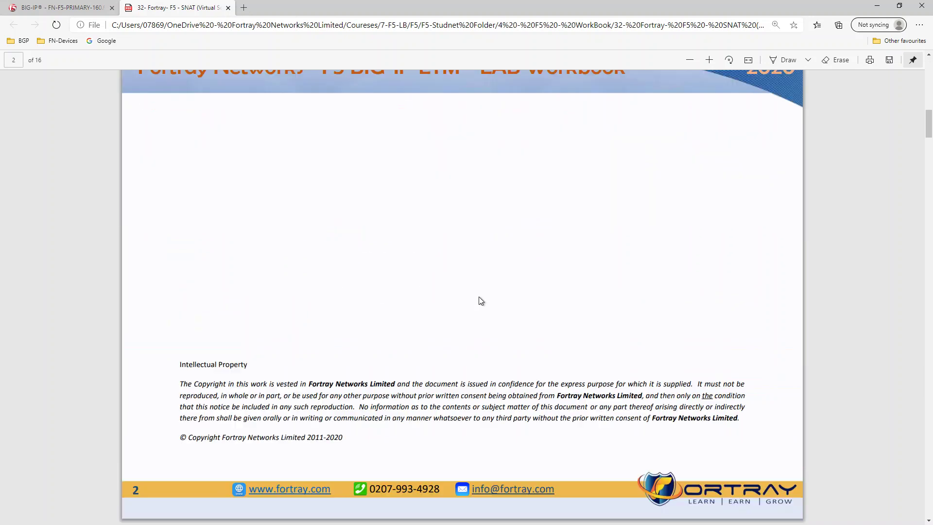
scroll(478, 296, "down", 5)
scroll(479, 296, "down", 1)
scroll(438, 284, "down", 10)
scroll(356, 250, "up", 2)
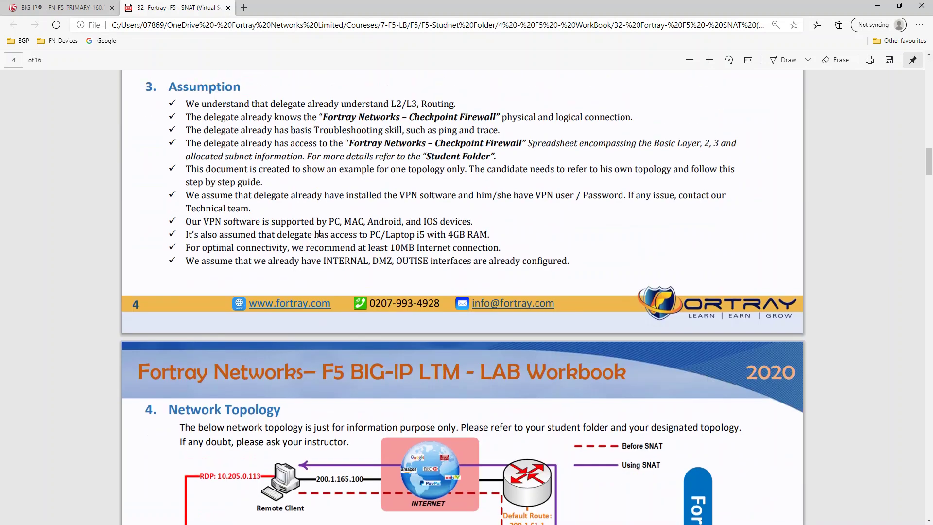
scroll(309, 230, "up", 3)
scroll(310, 230, "up", 2)
scroll(305, 230, "up", 3)
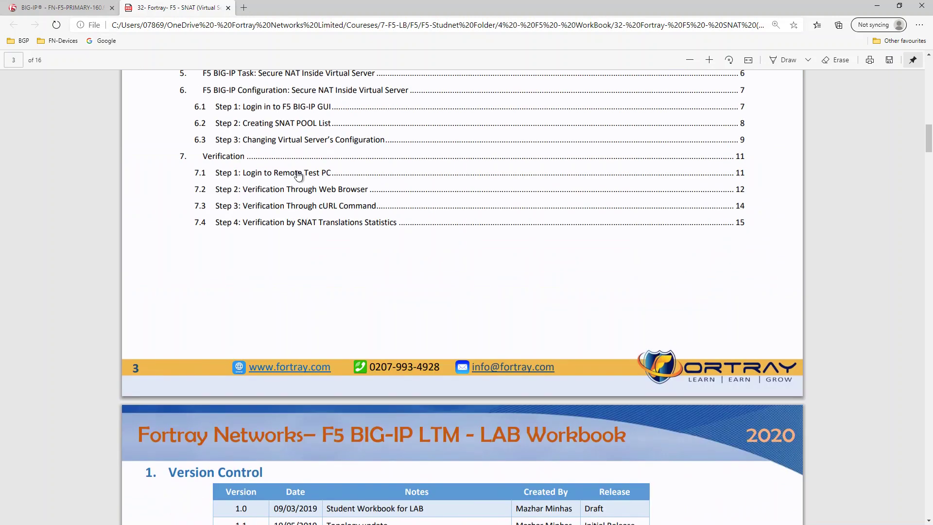
scroll(306, 241, "up", 2)
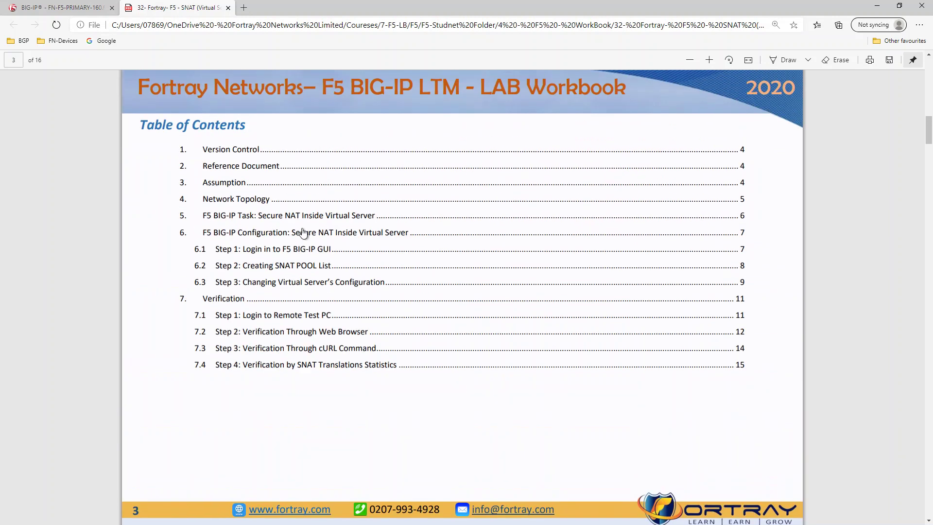
Step: Read the workbook's virtual server configuration step, then list the BIG-IP virtual servers
left_click(305, 266)
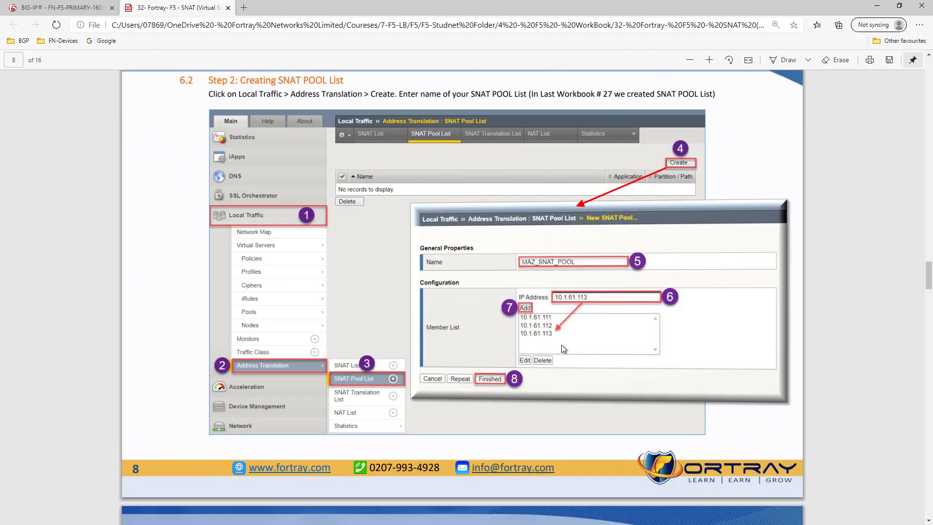
scroll(562, 345, "down", 1)
scroll(562, 344, "down", 2)
scroll(564, 344, "down", 5)
scroll(510, 291, "up", 1)
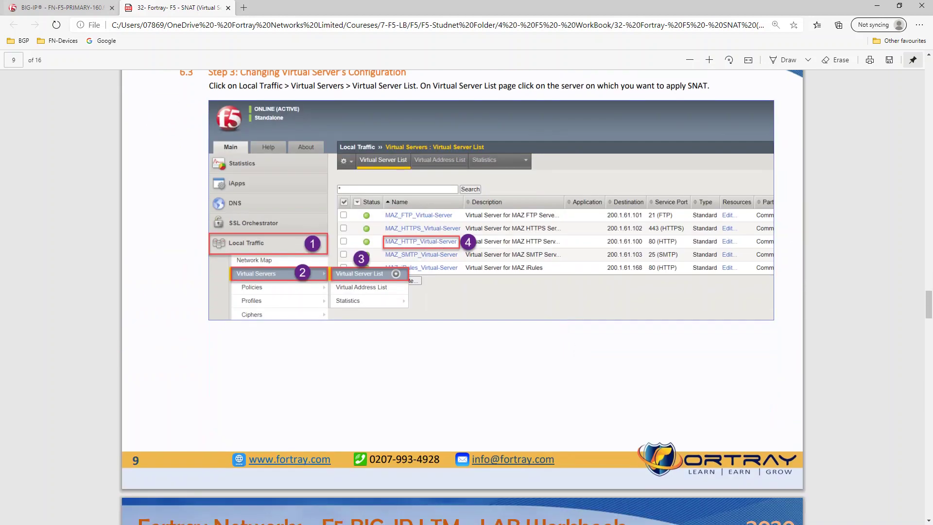
left_click(63, 8)
left_click(64, 286)
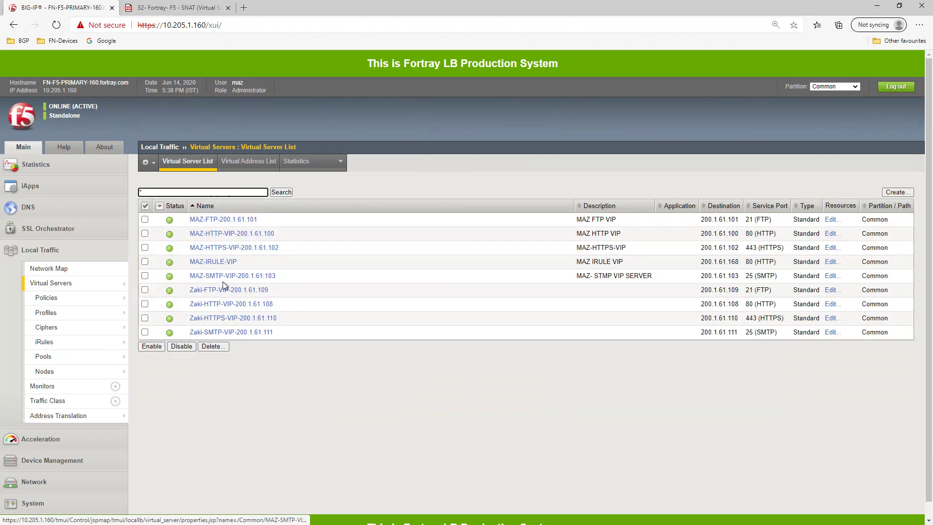
Step: Compare the MAZ-HTTP-VIP-200.1.61.100 properties against the workbook's SNAT instructions
left_click(226, 237)
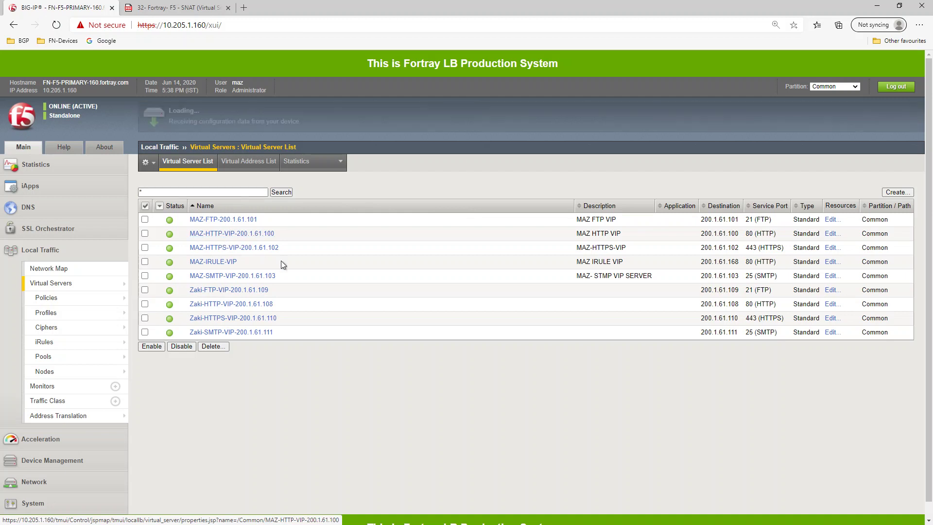
left_click(143, 7)
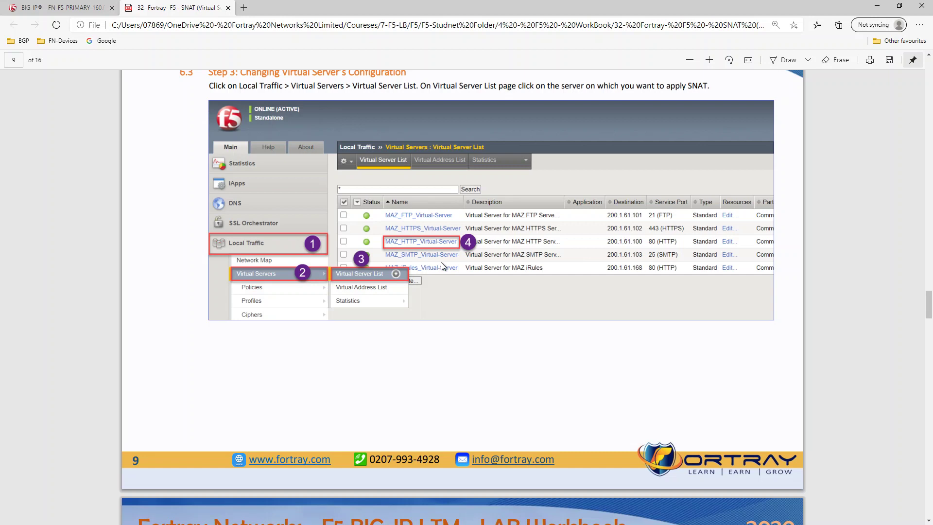
scroll(538, 266, "down", 2)
scroll(503, 291, "down", 5)
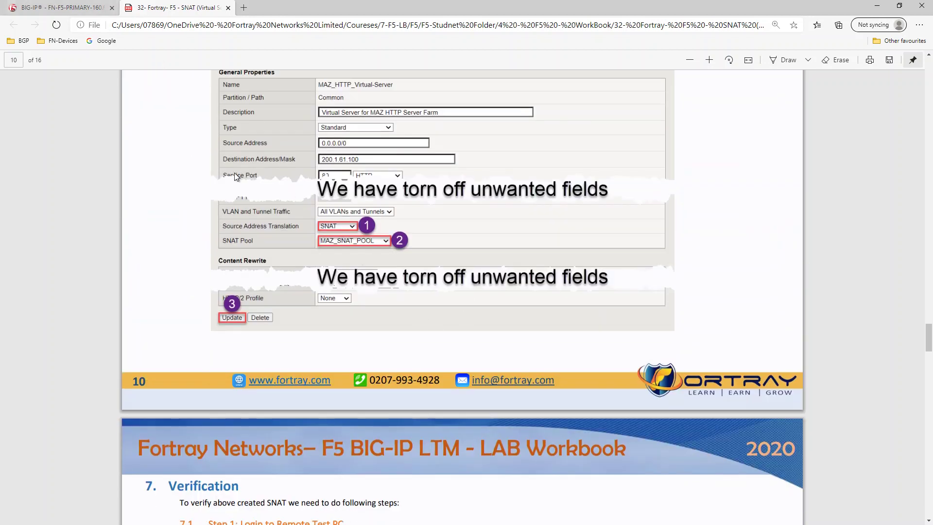
left_click(58, 8)
scroll(415, 281, "down", 3)
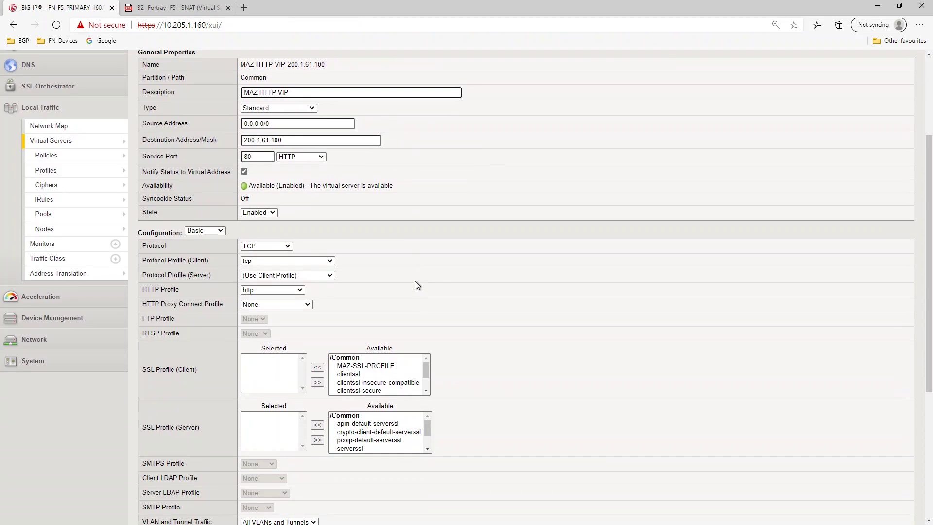
scroll(415, 281, "down", 2)
scroll(415, 281, "down", 1)
scroll(415, 281, "down", 1)
scroll(415, 281, "down", 1)
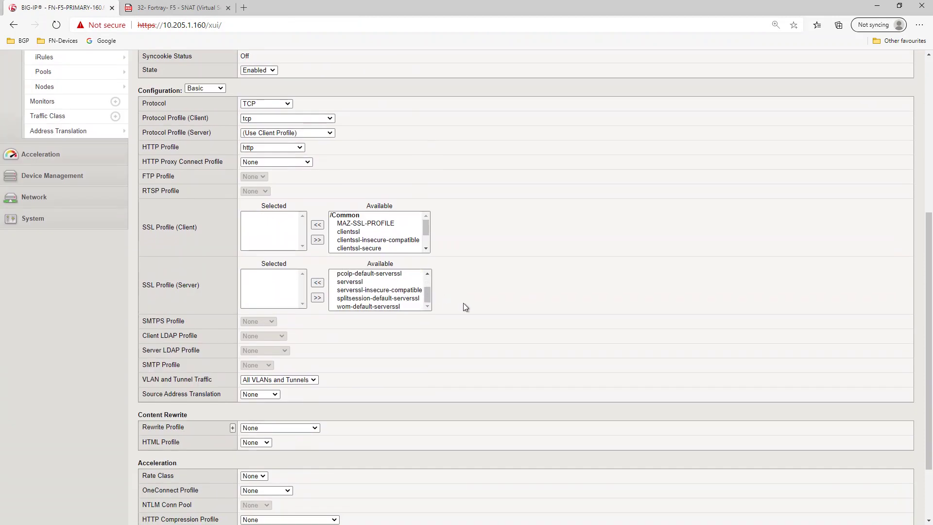
scroll(531, 363, "up", 3)
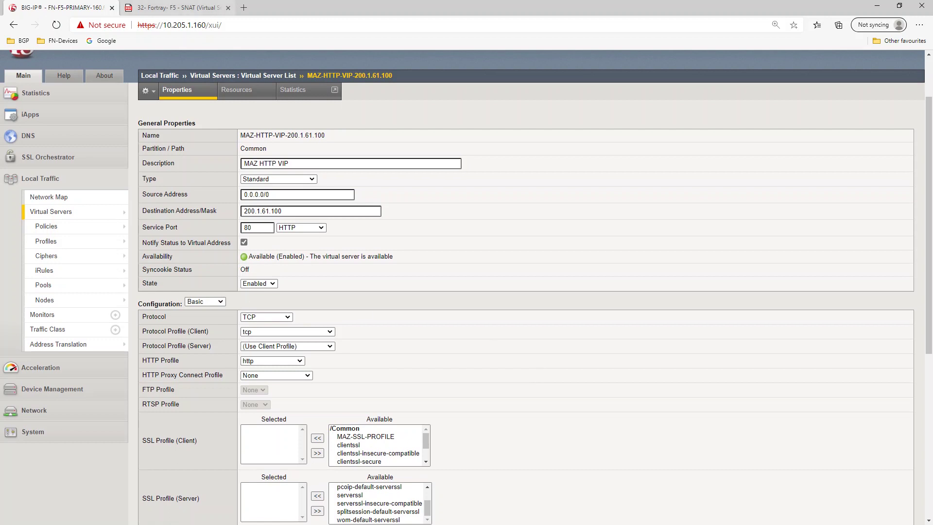
left_click(175, 7)
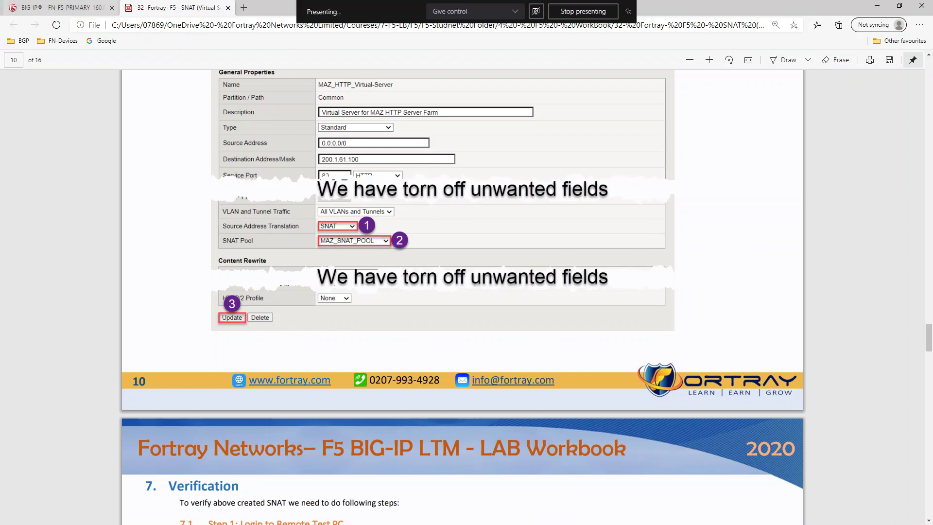
left_click(58, 7)
scroll(488, 254, "down", 3)
scroll(511, 272, "down", 1)
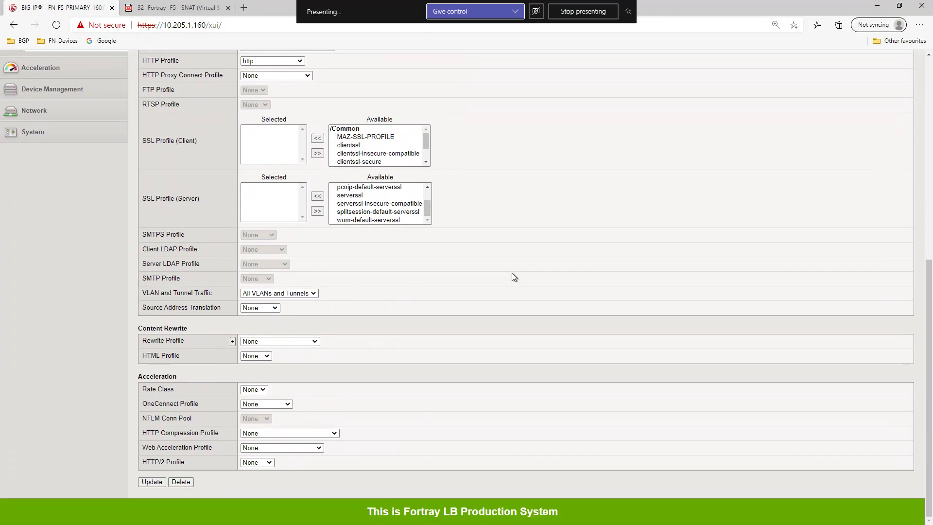
key("ctrl+f")
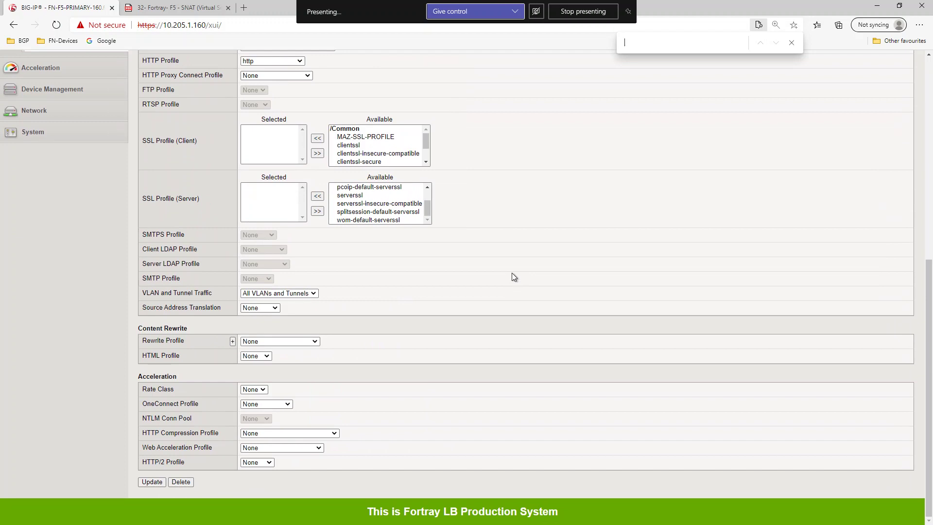
type("snat")
scroll(526, 281, "up", 5)
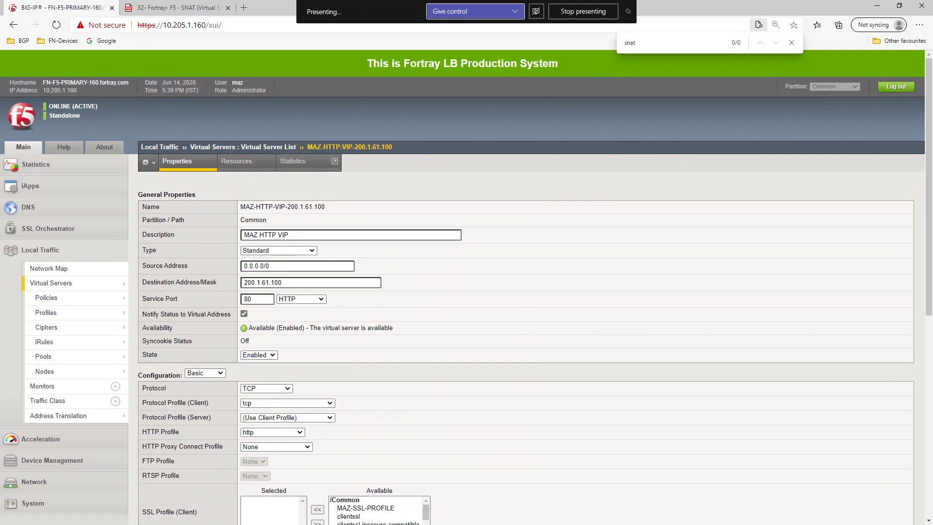
scroll(273, 333, "down", 5)
left_click(171, 7)
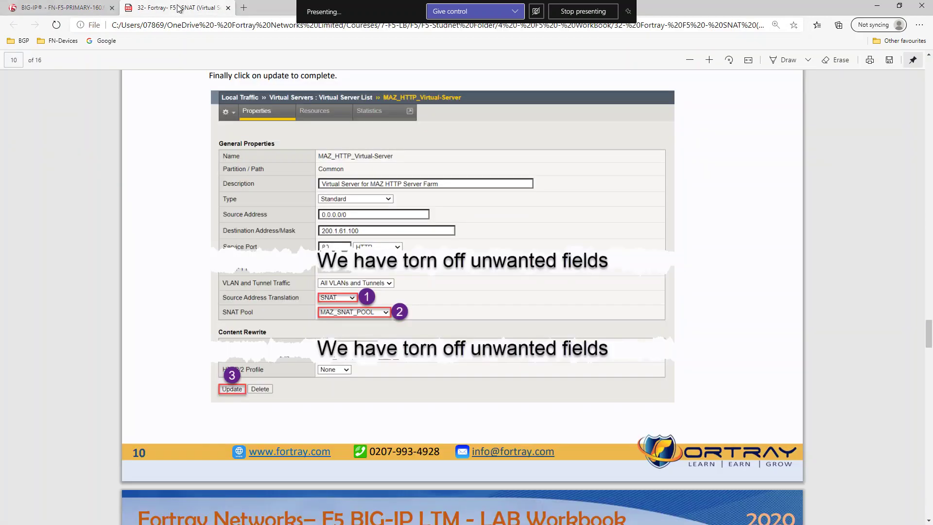
left_click(65, 7)
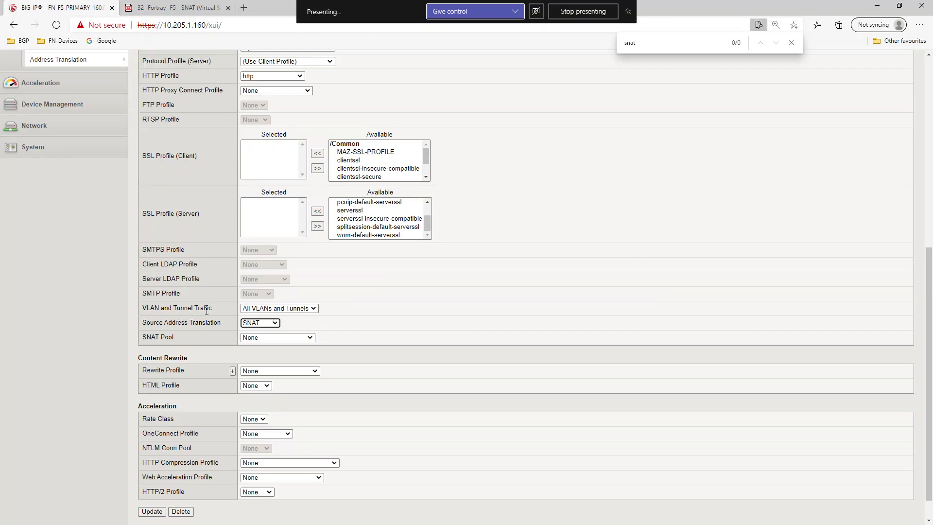
Step: Set Source Address Translation to SNAT with pool MAZ_SNAT_POOL and update the virtual server
left_click_drag(163, 322, 210, 324)
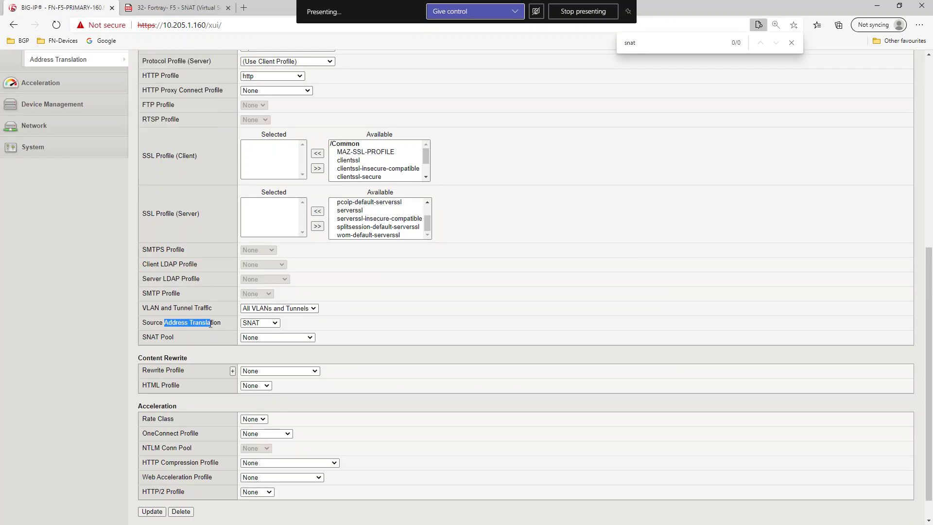
left_click(251, 326)
left_click(263, 333)
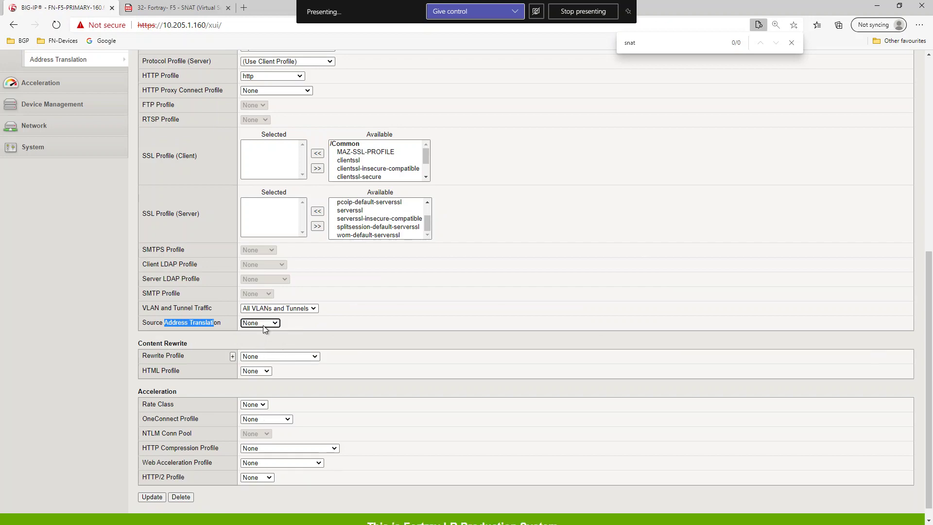
left_click(264, 325)
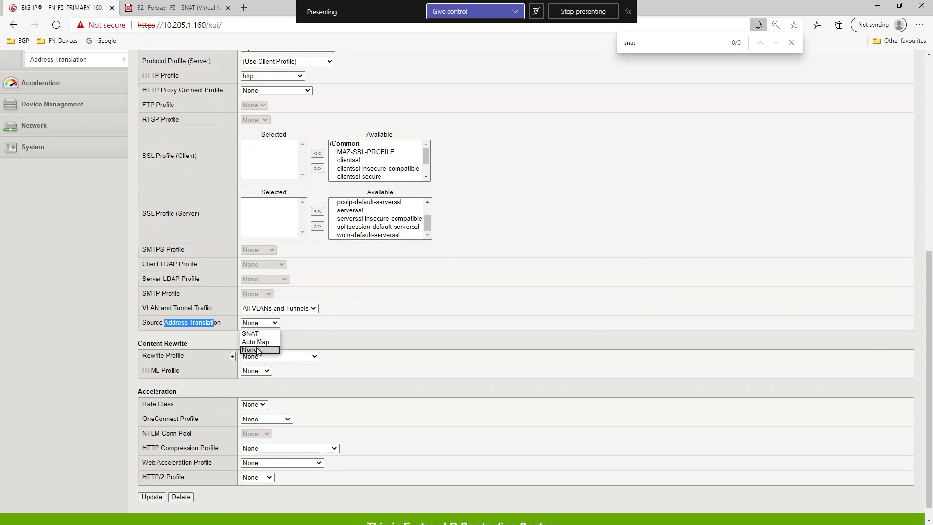
left_click(255, 333)
left_click(288, 340)
left_click(279, 365)
scroll(422, 366, "down", 1)
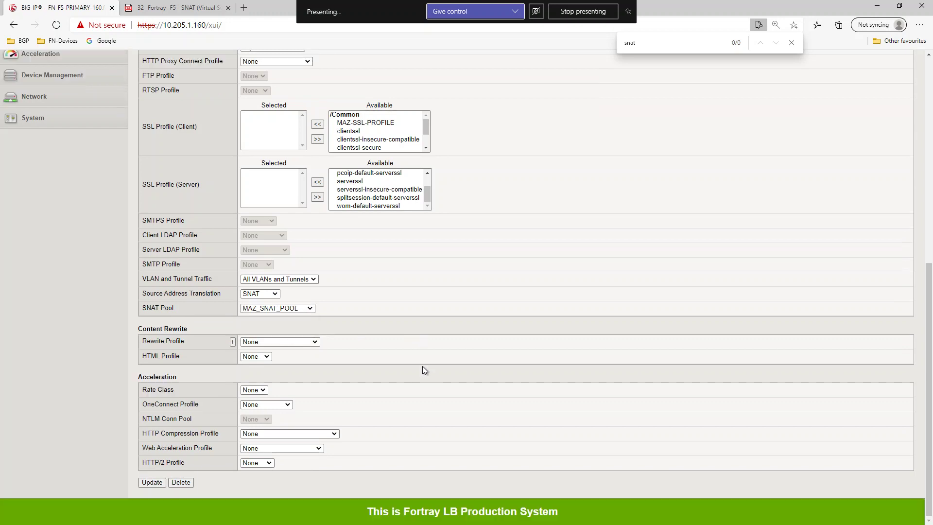
left_click(143, 484)
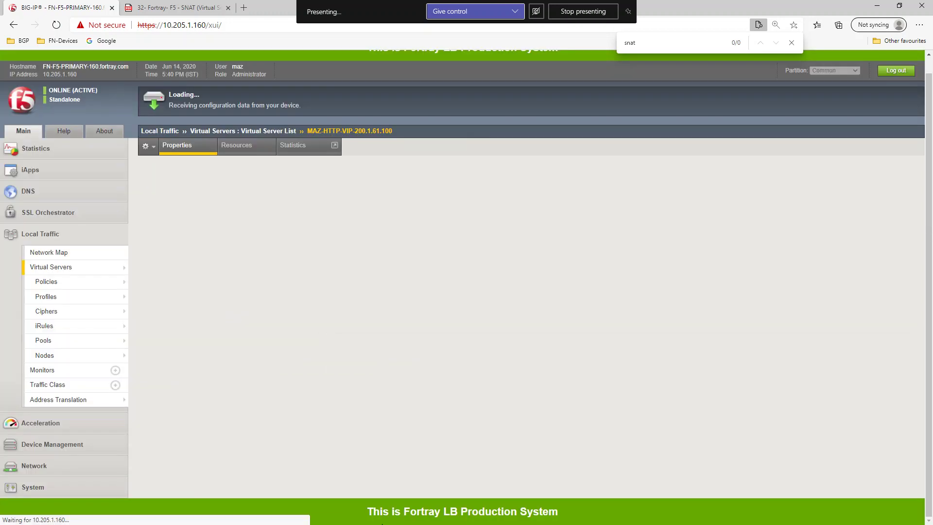
scroll(314, 257, "up", 5)
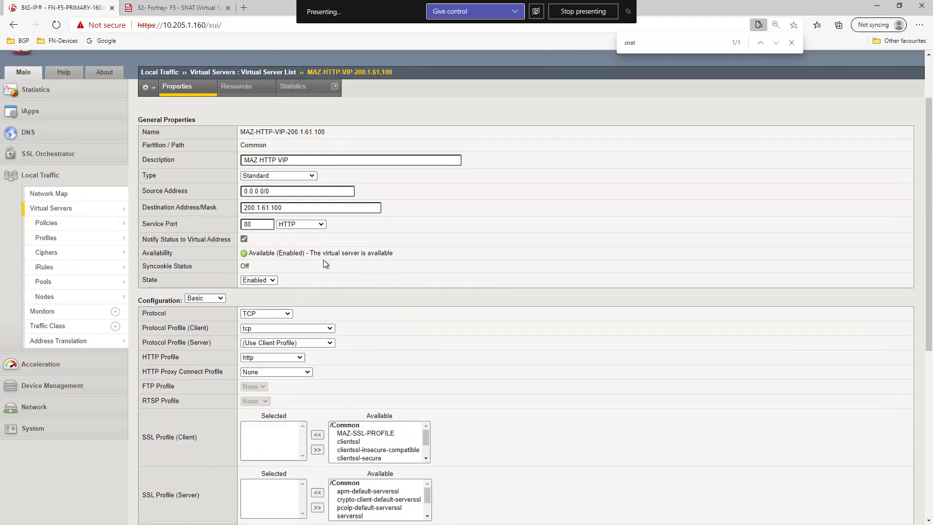
left_click_drag(288, 207, 330, 209)
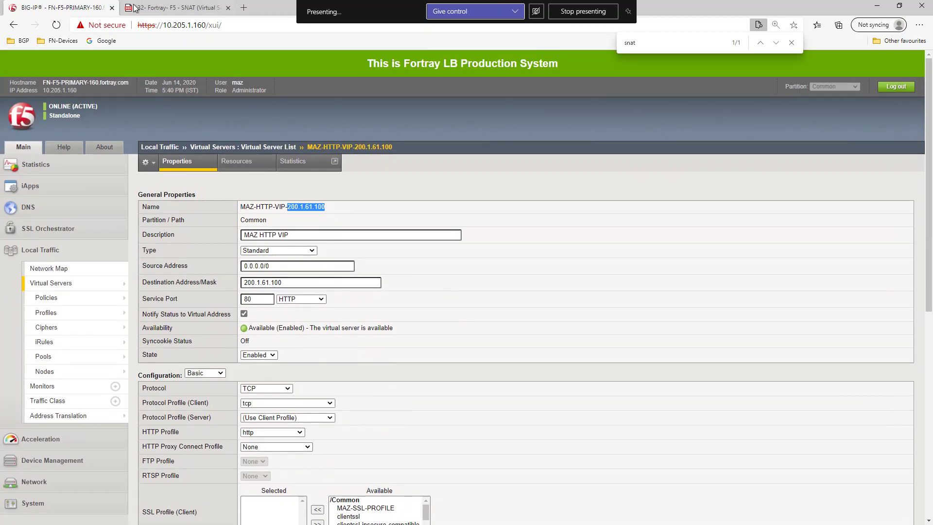
key("ctrl+Tab")
scroll(489, 262, "down", 2)
scroll(488, 262, "down", 3)
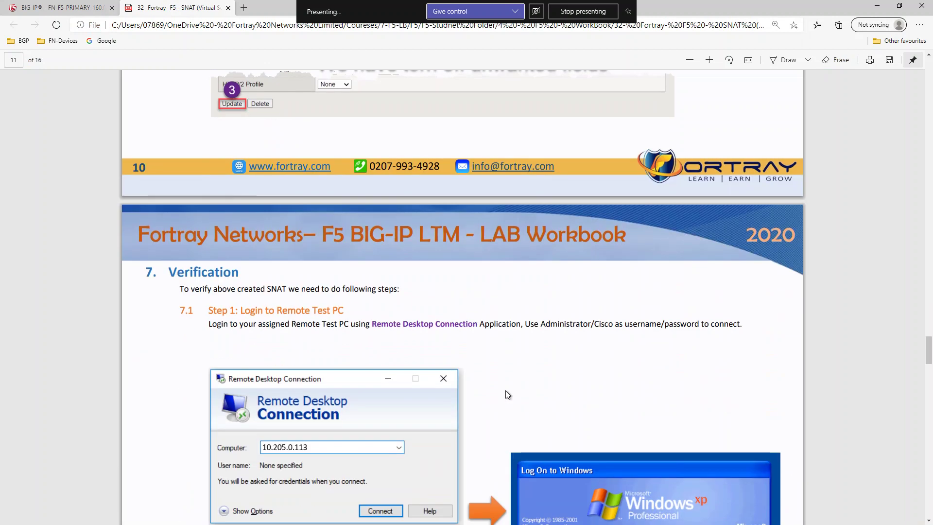
scroll(505, 394, "down", 2)
scroll(505, 395, "down", 5)
scroll(505, 394, "down", 4)
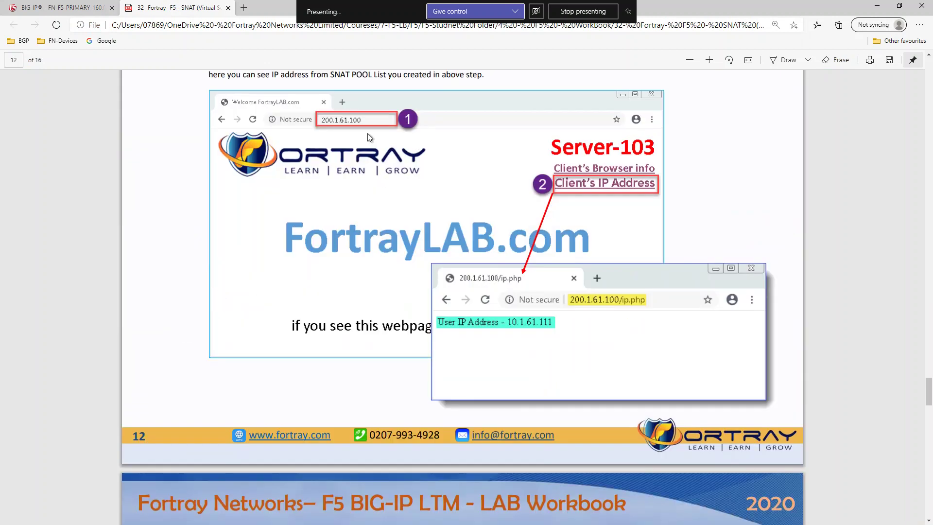
scroll(534, 306, "down", 2)
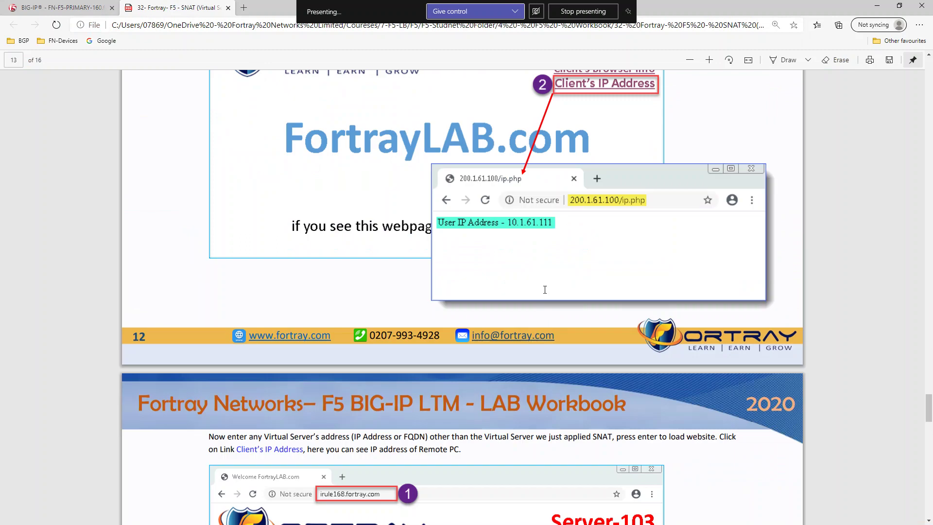
scroll(532, 278, "down", 2)
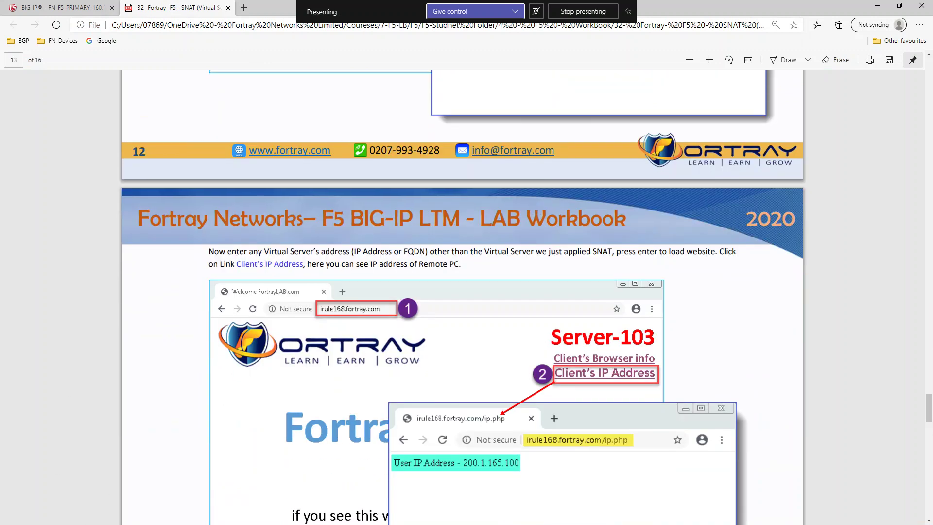
Step: Switch to the remote test PC's browser for verification
key("alt+Tab")
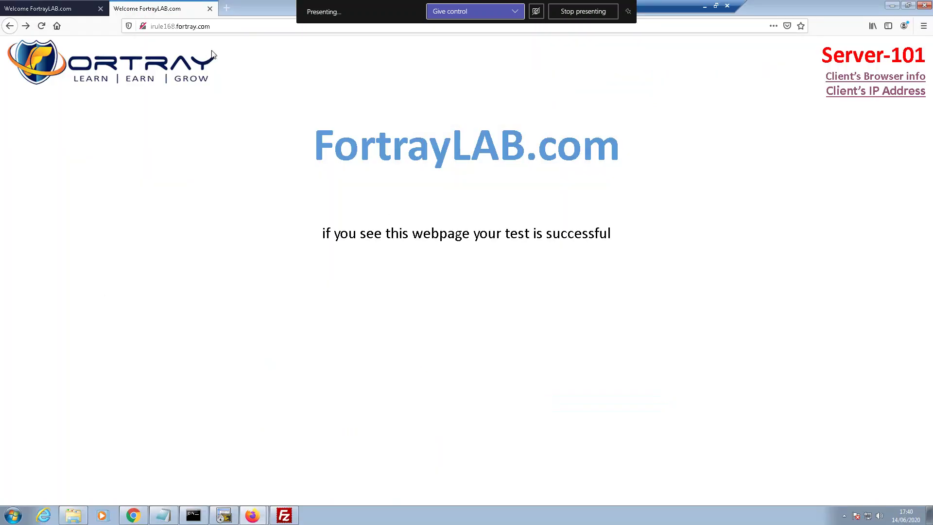
Step: Load the virtual server's test page, which reports client IP 10.1.61.112 from the SNAT pool
left_click(228, 8)
type("200.1.61.100")
key("Return")
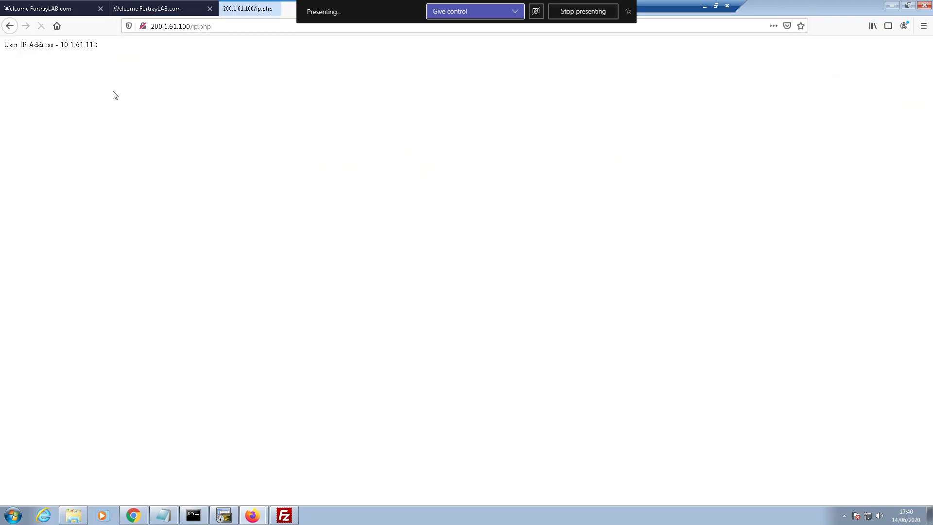
left_click_drag(62, 46, 110, 49)
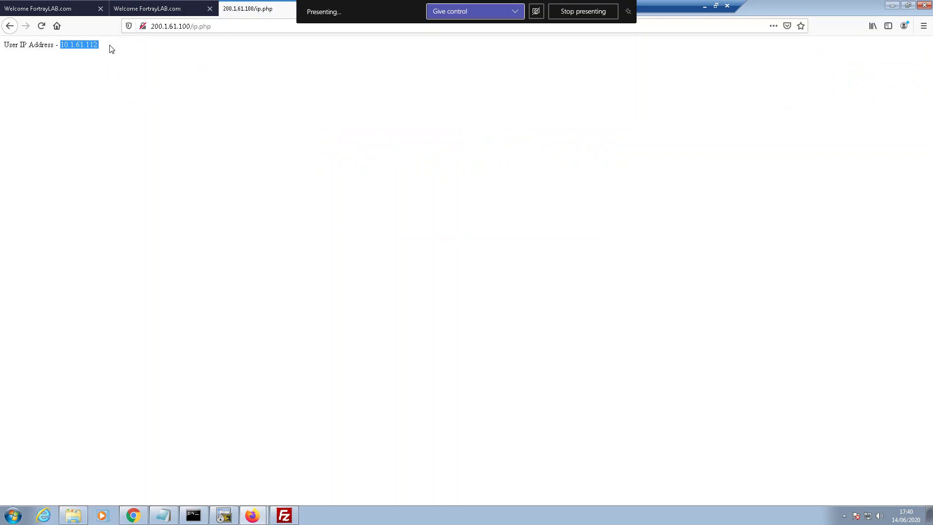
left_click(44, 9)
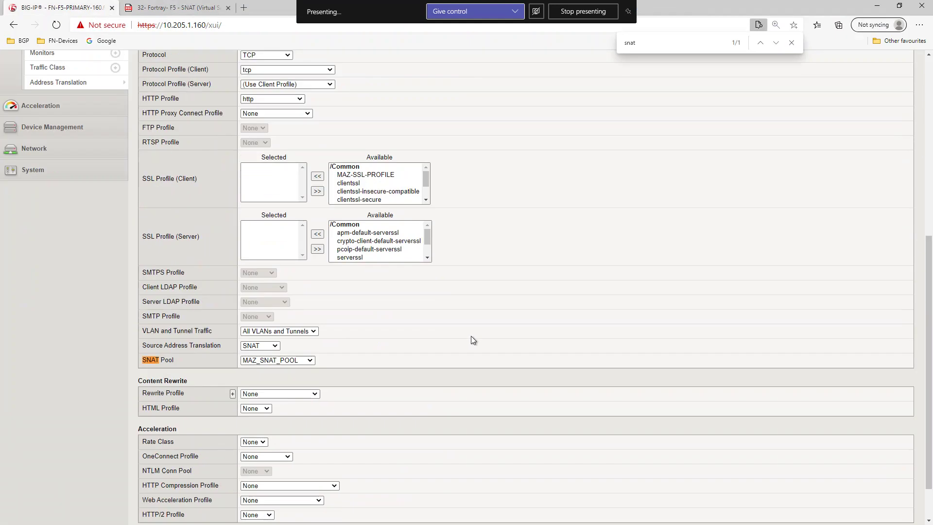
scroll(471, 339, "down", 1)
Step: Set the virtual server's Source Address Translation to None and update
left_click(270, 294)
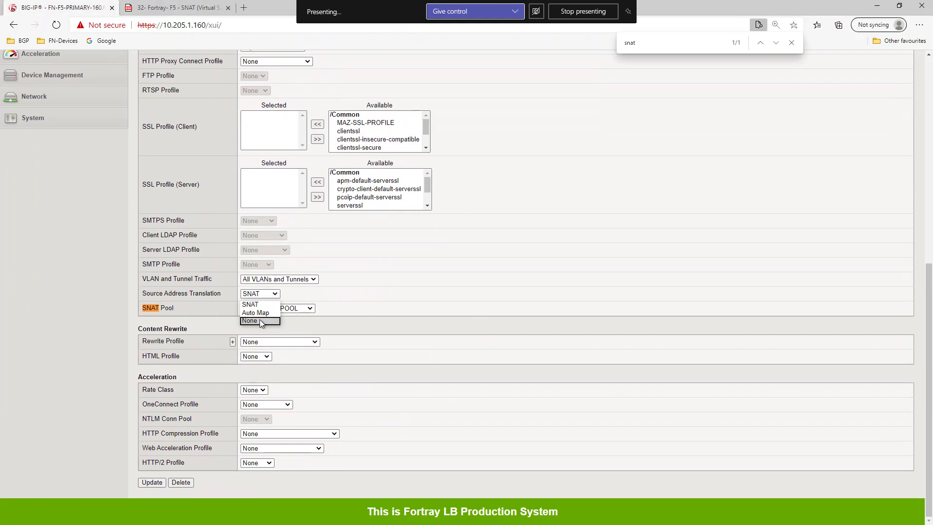
left_click(260, 319)
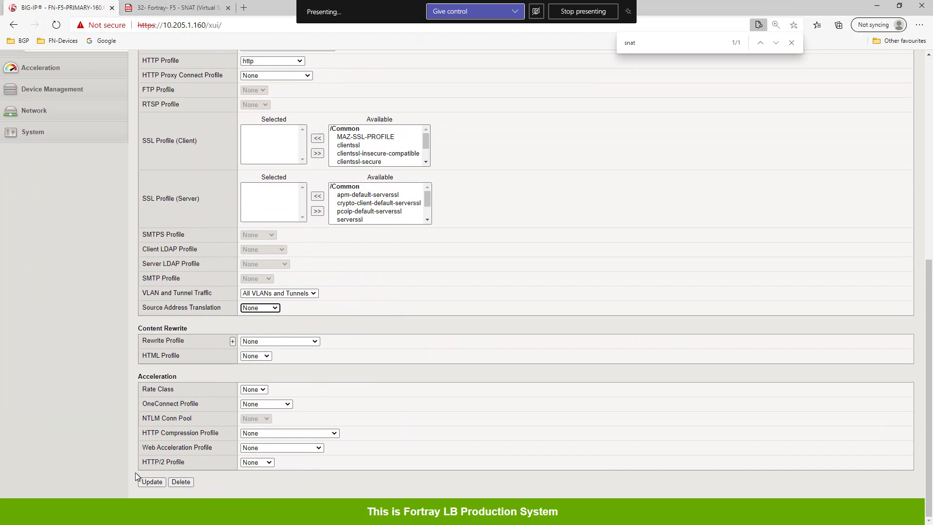
left_click(153, 481)
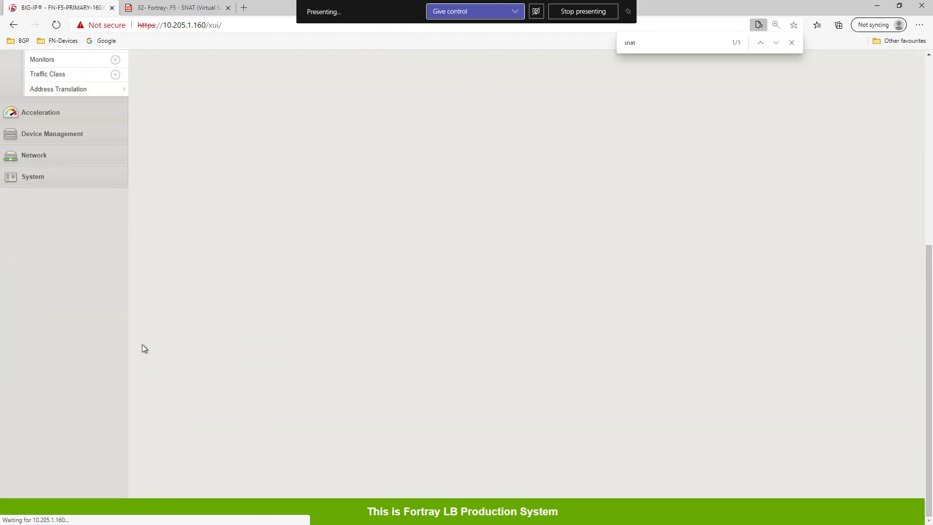
Step: On the remote PC's Firefox, show the client's IP address page reporting 200.1.165.100
key("alt+Tab")
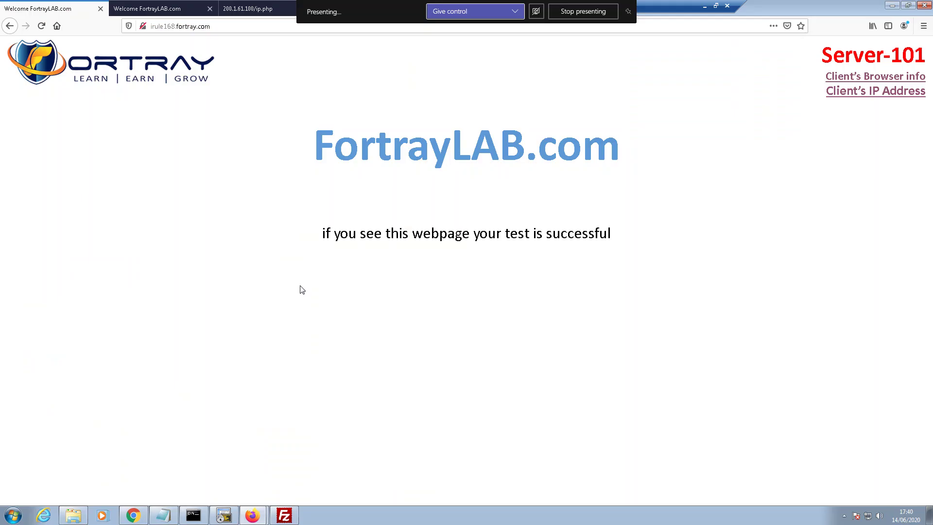
key("alt+Tab")
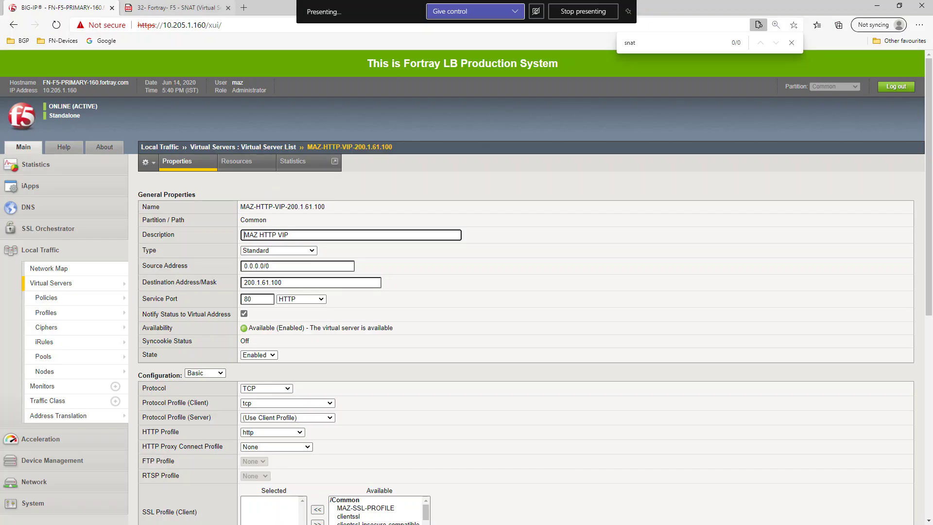
key("ctrl+Tab")
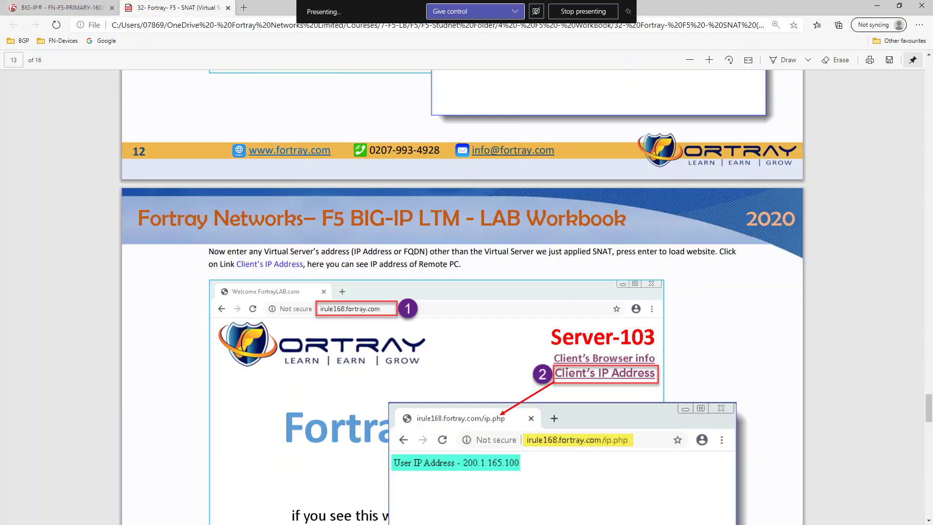
key("alt+Tab")
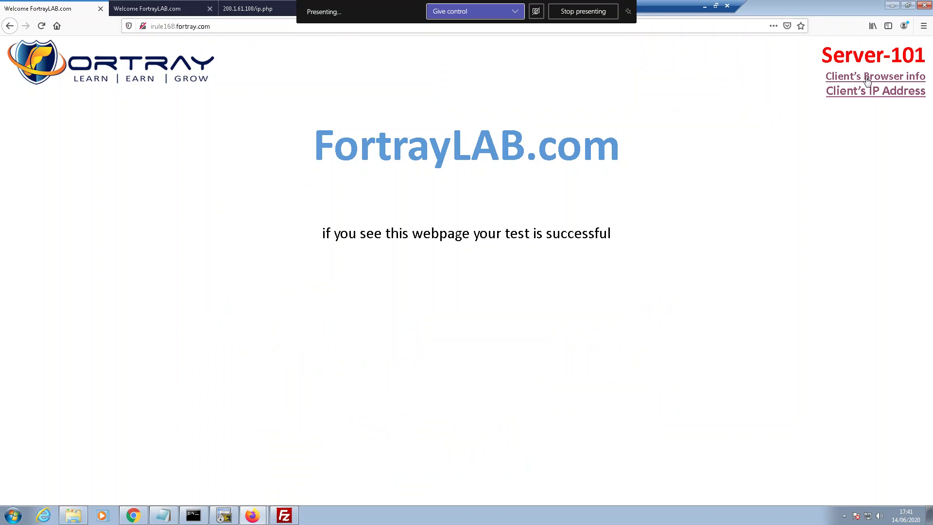
left_click(870, 94)
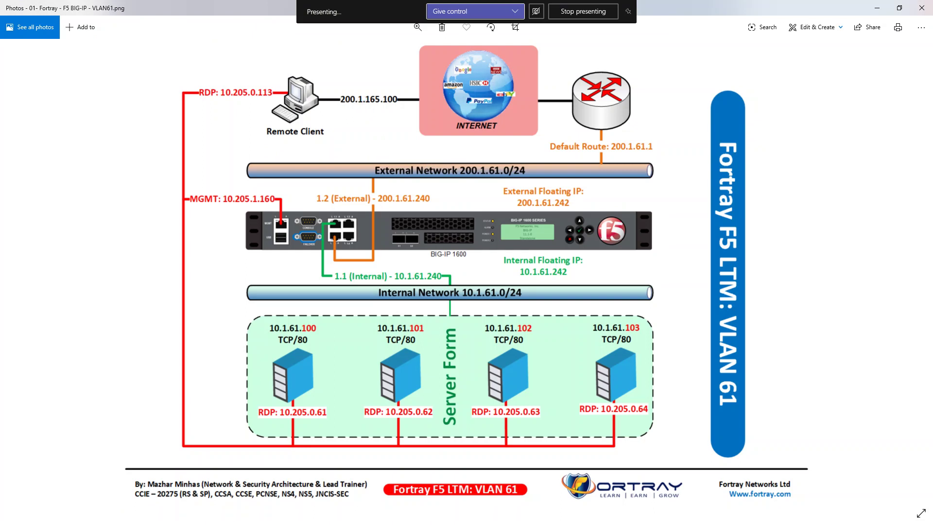
Step: Set Source Address Translation back to SNAT with MAZ_SNAT_POOL and update the virtual server
key("alt+Tab")
key("ctrl+Tab")
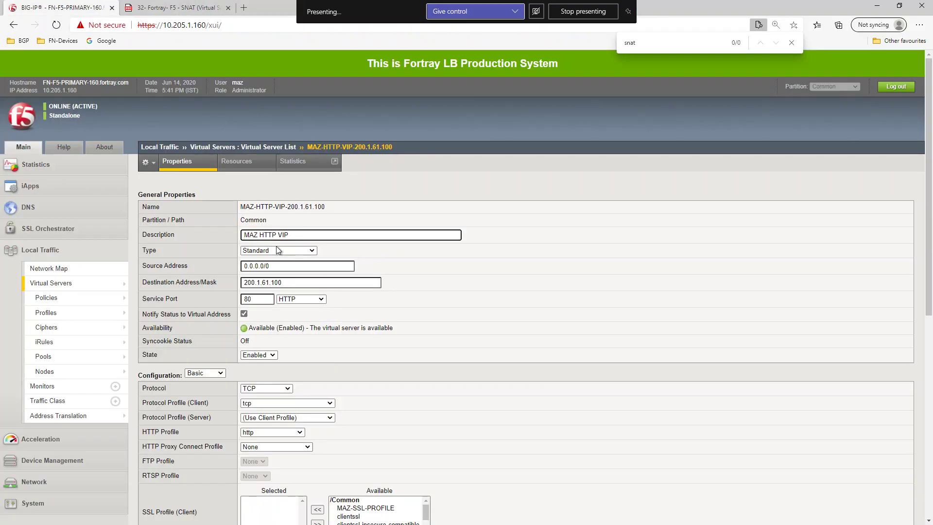
scroll(567, 297, "down", 2)
scroll(568, 296, "down", 2)
scroll(568, 297, "down", 2)
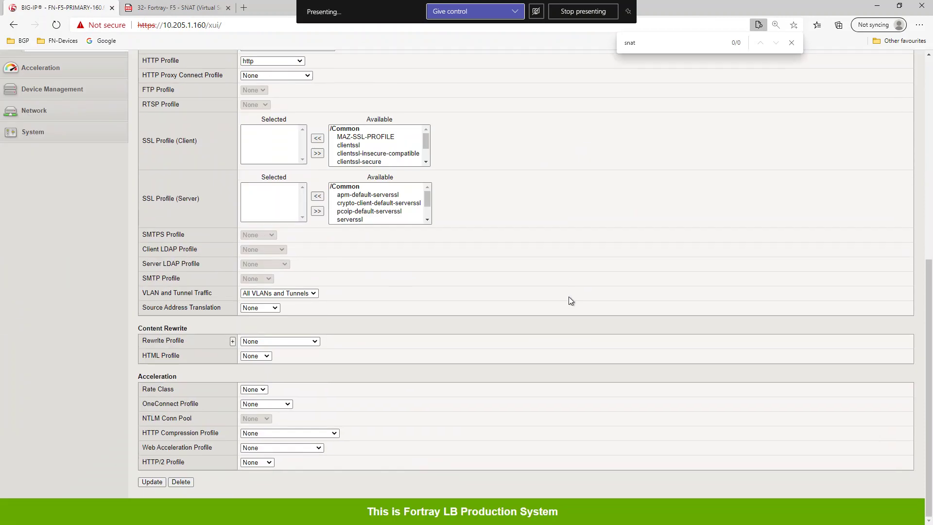
scroll(570, 301, "up", 5)
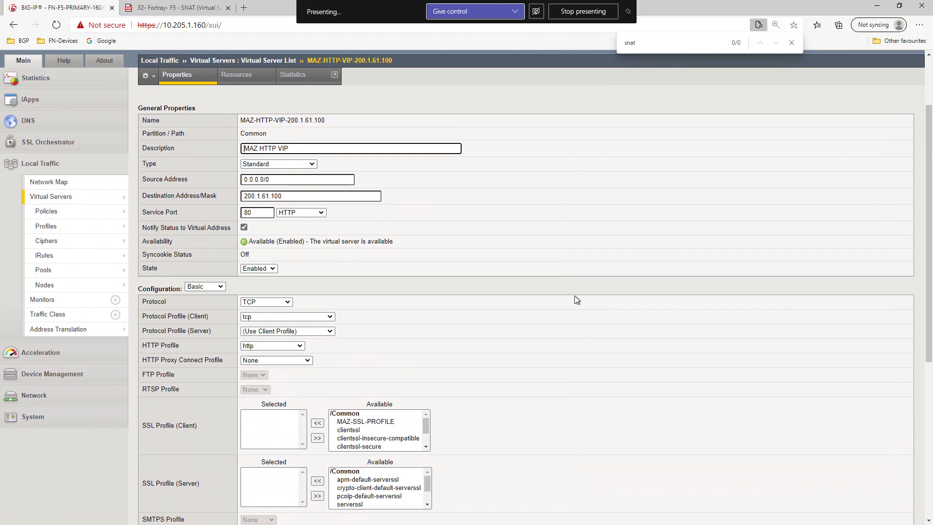
scroll(476, 297, "down", 5)
left_click(263, 308)
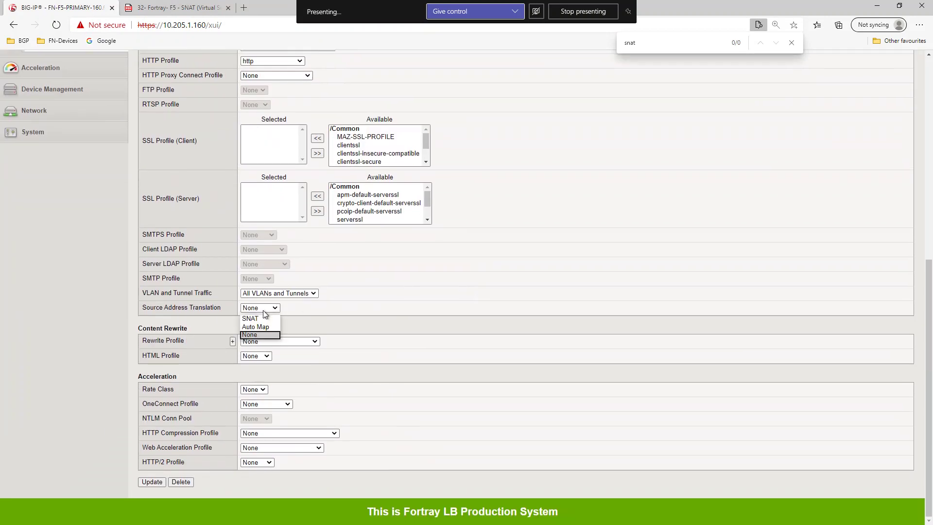
left_click(252, 318)
left_click(265, 323)
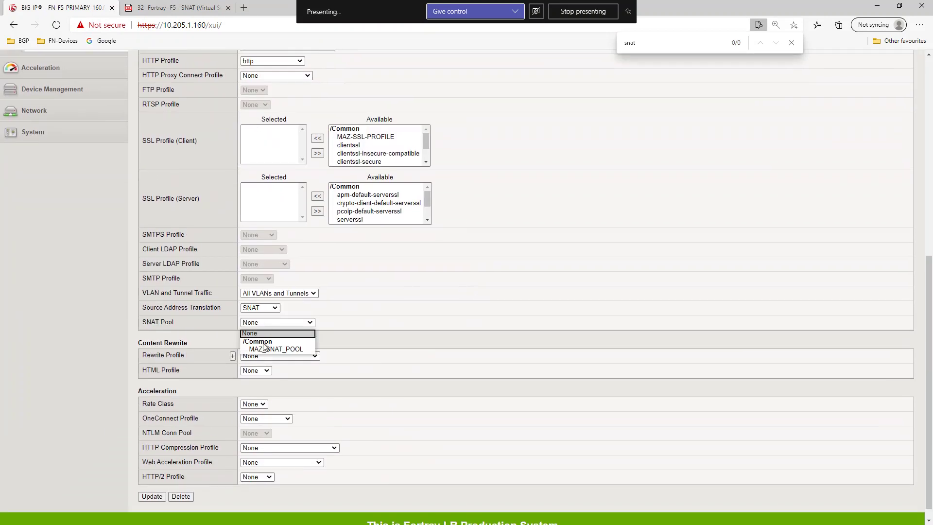
left_click(266, 349)
scroll(510, 334, "down", 1)
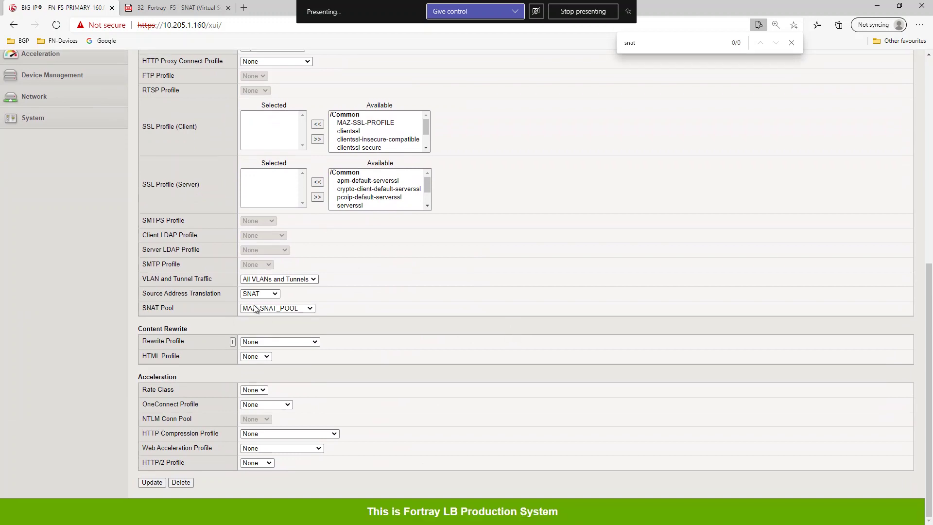
left_click(152, 483)
Step: On the remote test PC, reload the FortrayLAB welcome page and load the Client's IP Address page
left_click(152, 9)
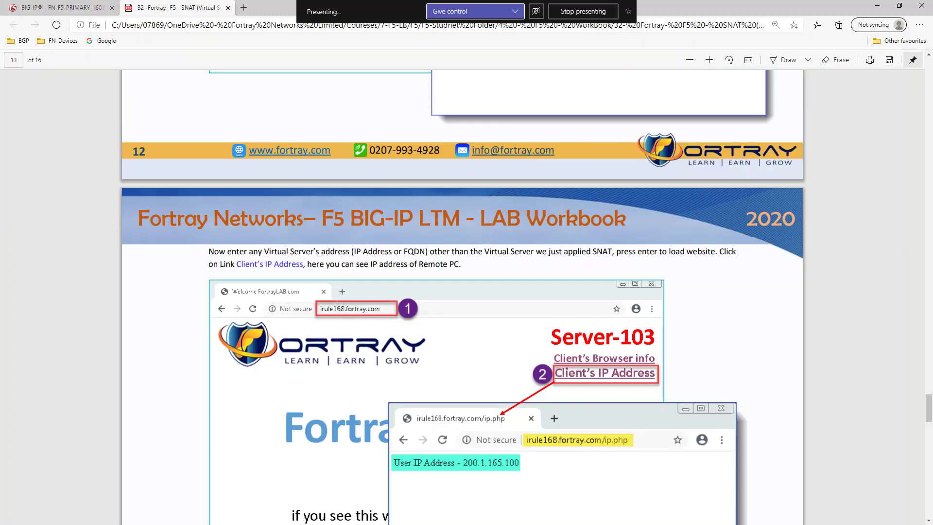
key("alt+Tab")
left_click(10, 26)
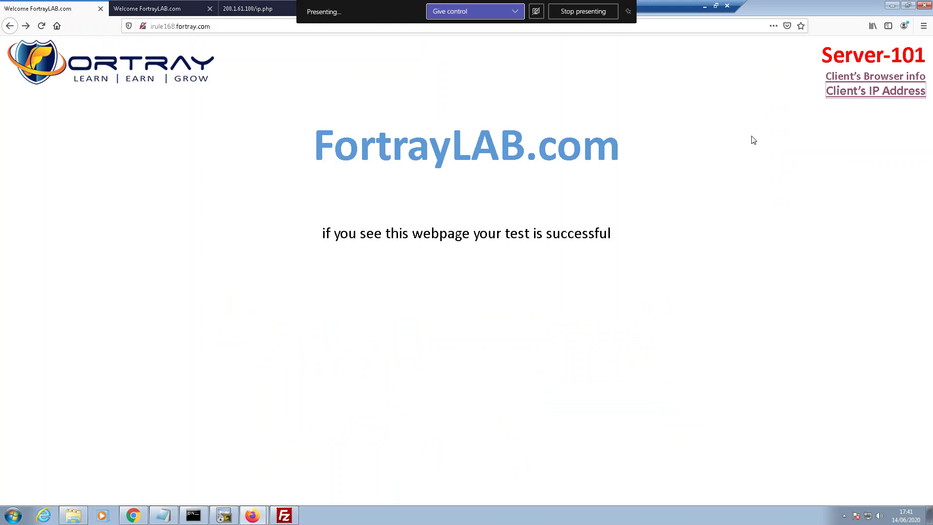
left_click(41, 26)
left_click(41, 26)
left_click(876, 93)
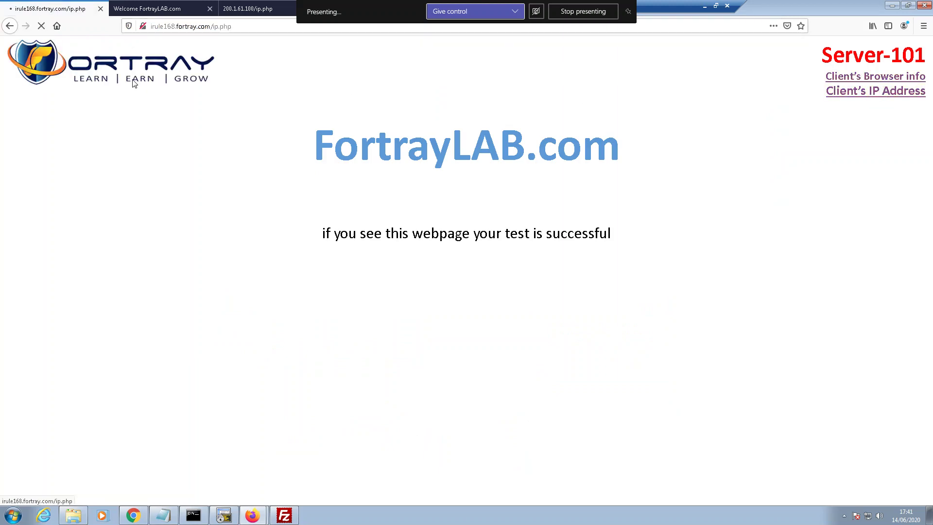
Step: Highlight the reported address 200.1.165.100 and reload the client IP page once more
left_click_drag(66, 45, 124, 50)
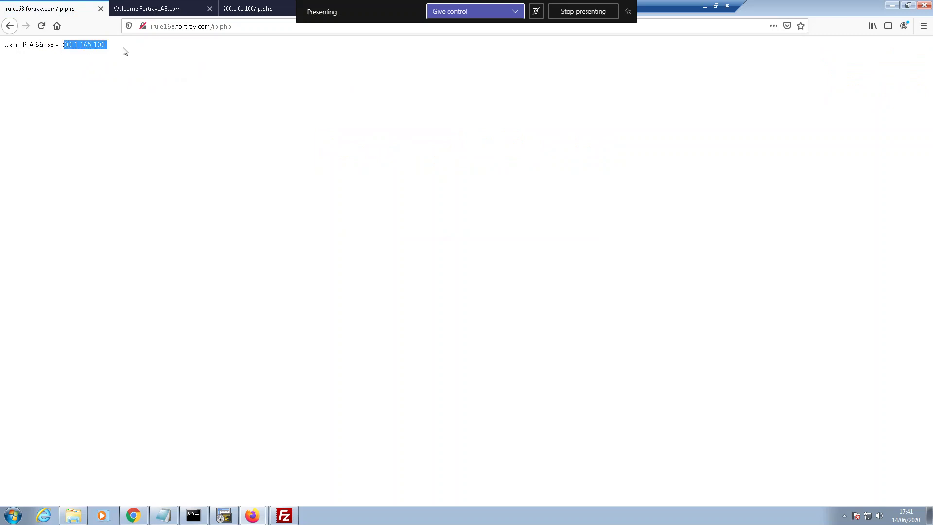
left_click(9, 26)
left_click(872, 93)
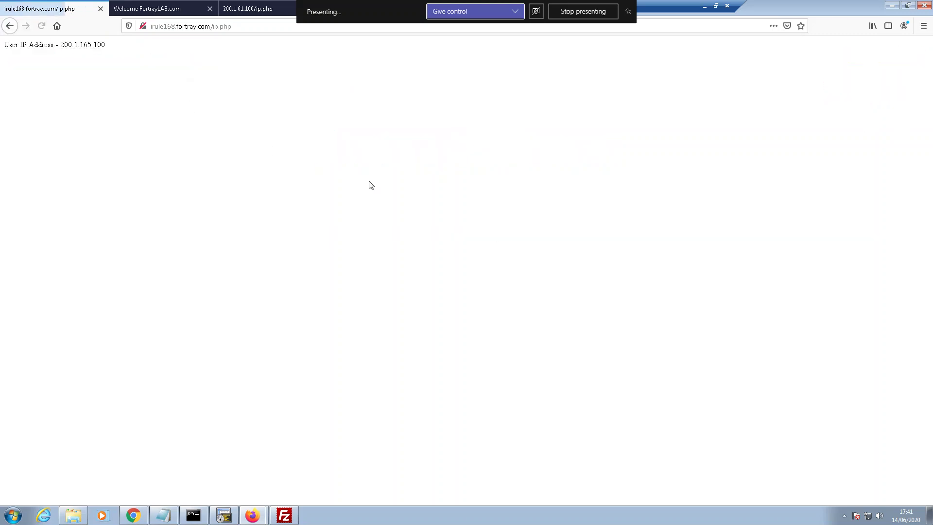
key("alt+Tab")
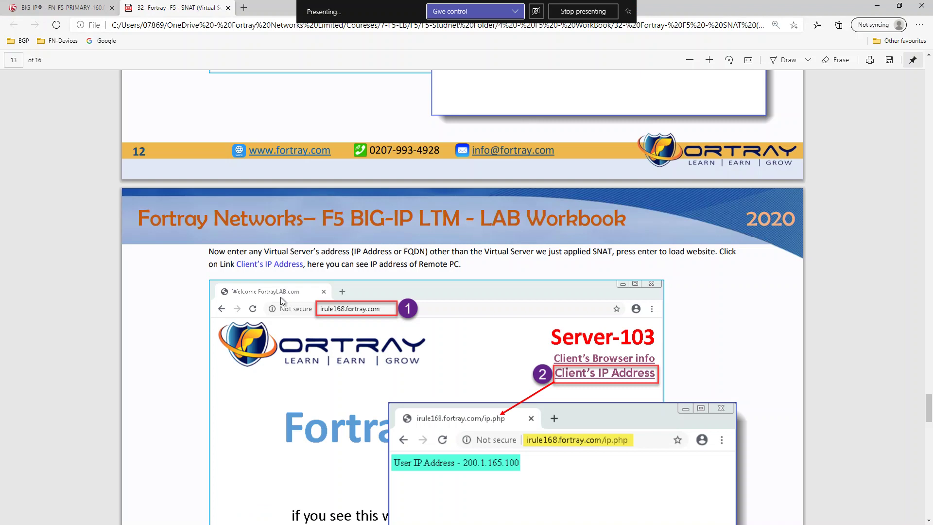
Step: Update the MAZ-HTTP-VIP-200.1.61.100 virtual server so it uses SNAT with MAZ_SNAT_POOL
left_click(91, 15)
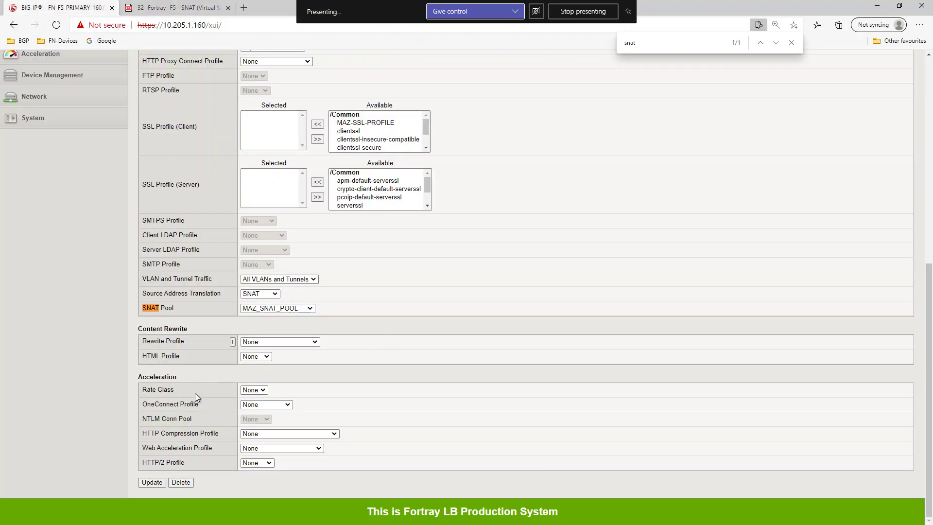
left_click(155, 483)
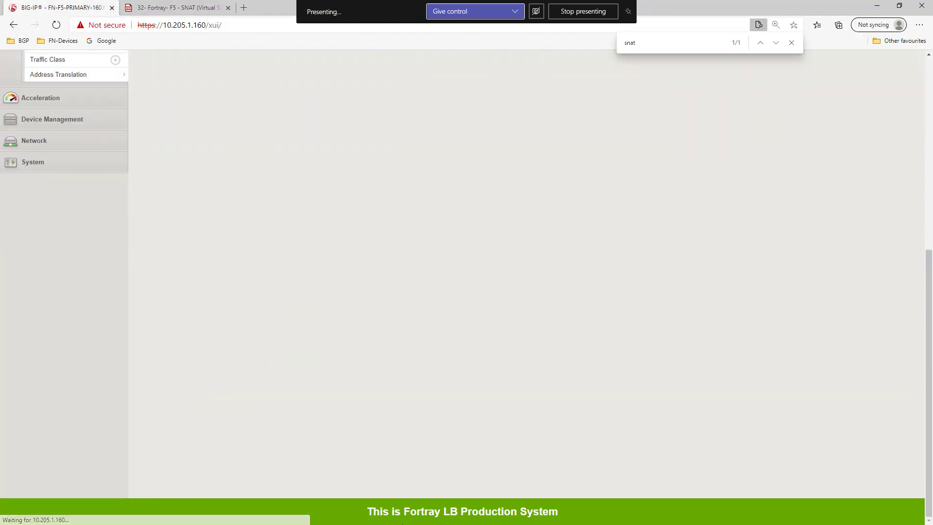
scroll(456, 398, "down", 5)
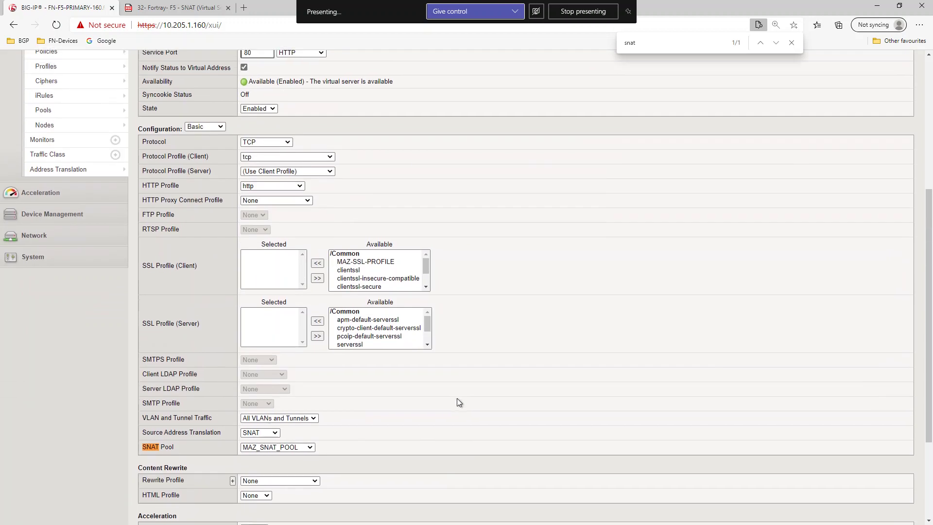
scroll(376, 396, "up", 5)
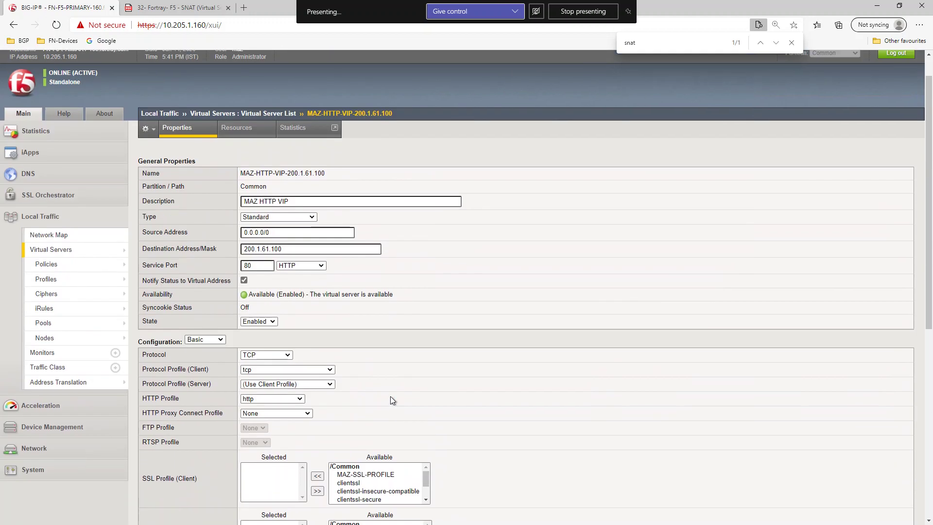
left_click(169, 14)
Step: On the remote PC, load the Client's IP Address page through the 200.1.61.100 virtual server
key("alt+Tab")
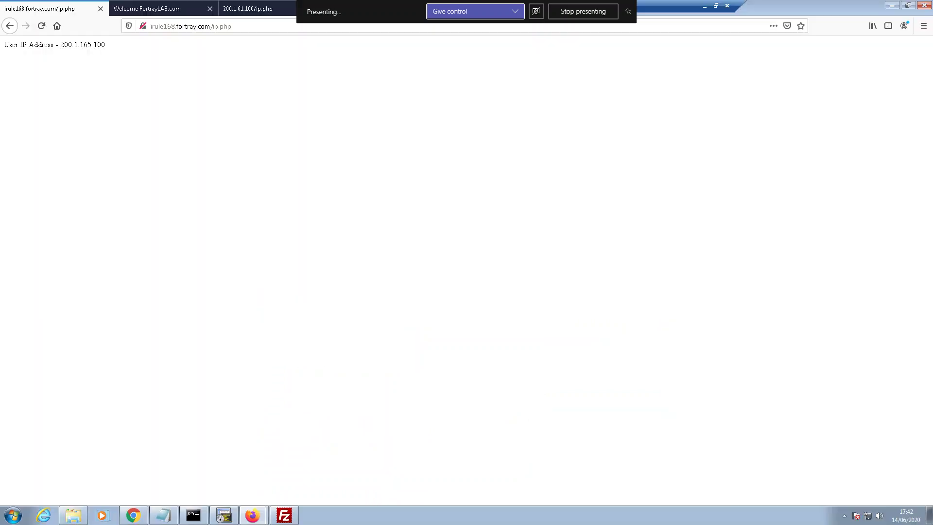
left_click(9, 26)
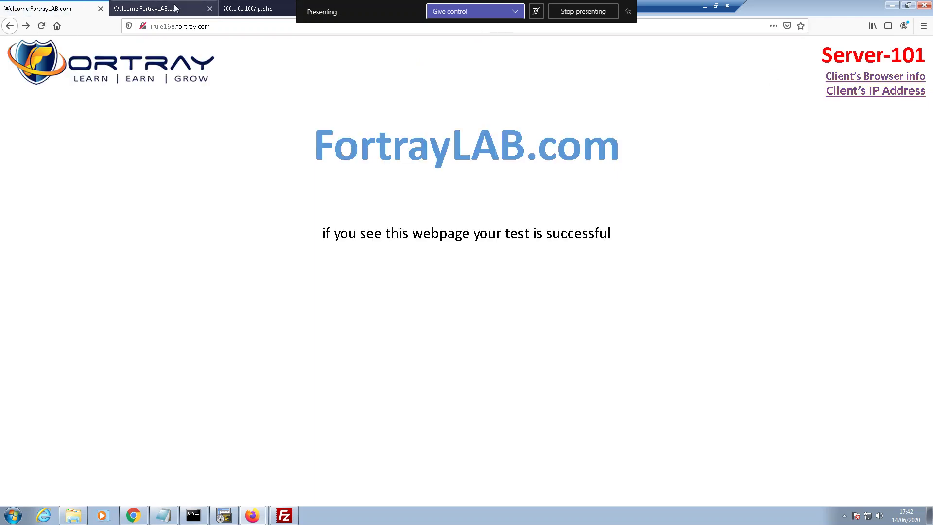
left_click(254, 9)
left_click(9, 26)
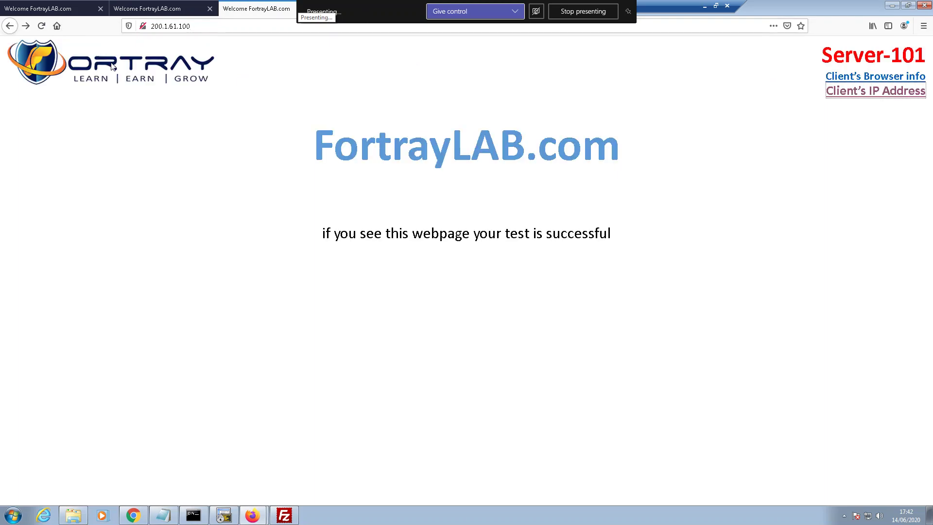
left_click(829, 92)
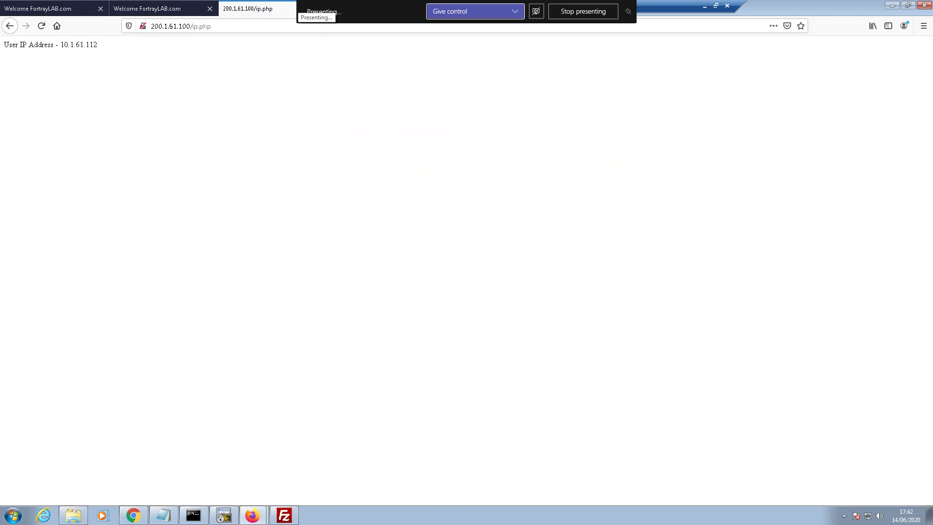
Step: Reload the IP page, highlight the translated address 10.1.61.112 and close the extra FortrayLAB tab
left_click(9, 26)
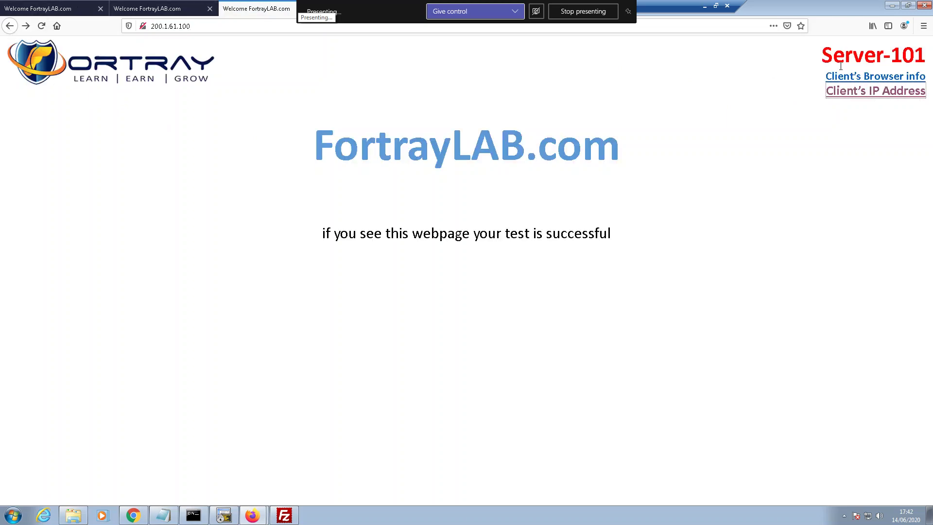
left_click(844, 99)
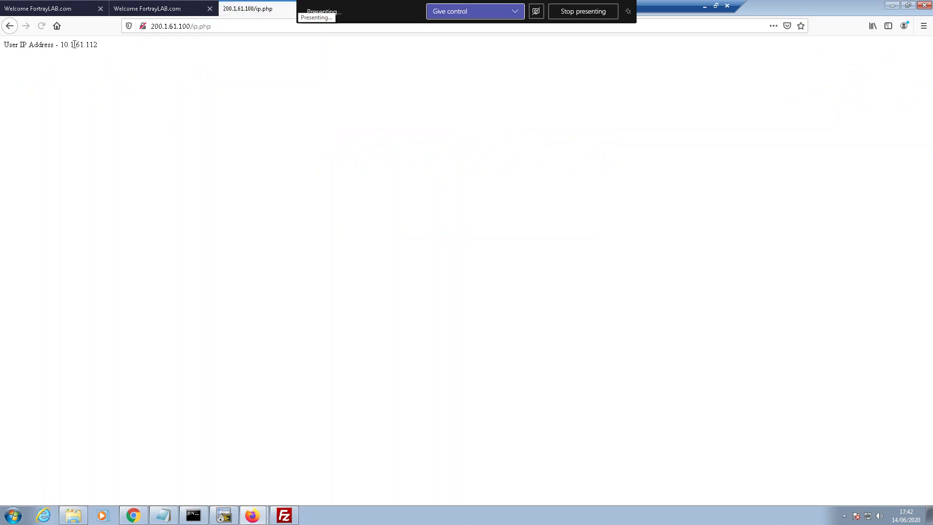
left_click_drag(65, 45, 144, 66)
left_click(196, 12)
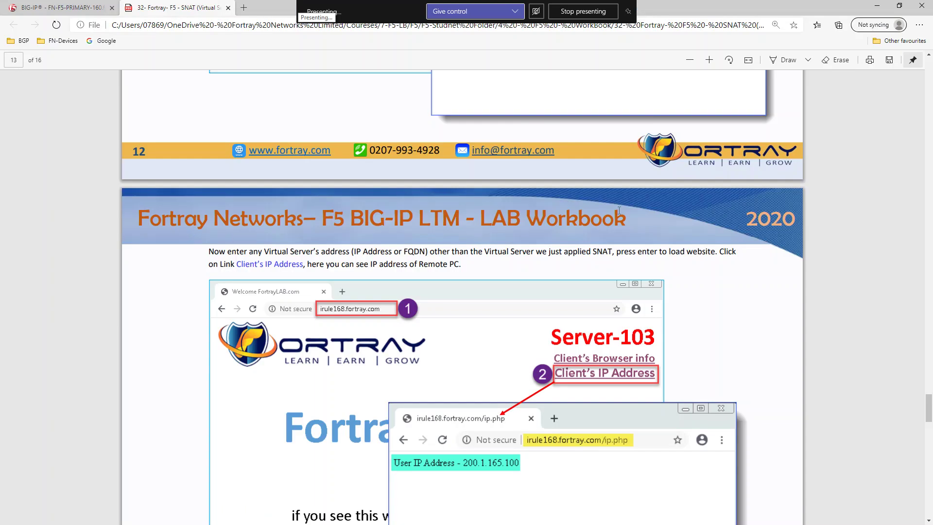
scroll(552, 245, "down", 1)
scroll(585, 321, "down", 4)
scroll(585, 321, "down", 1)
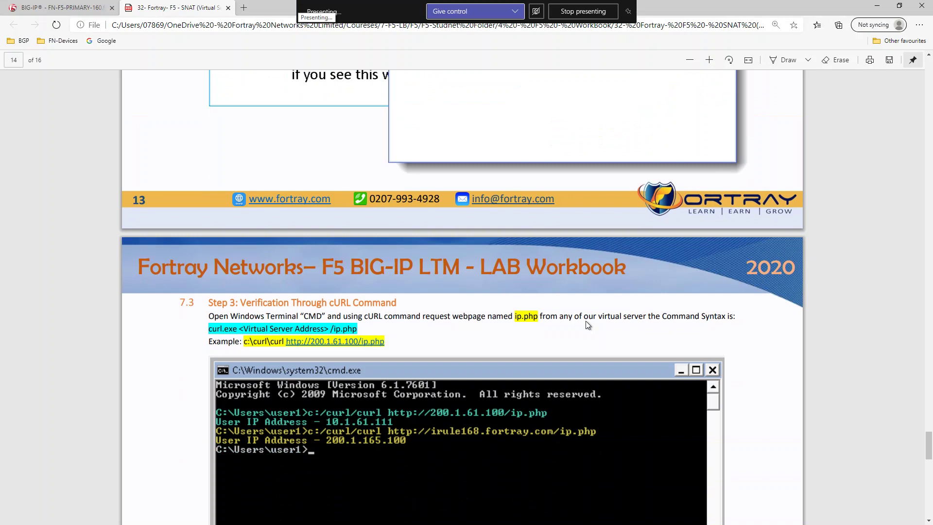
scroll(477, 311, "down", 3)
scroll(427, 285, "down", 4)
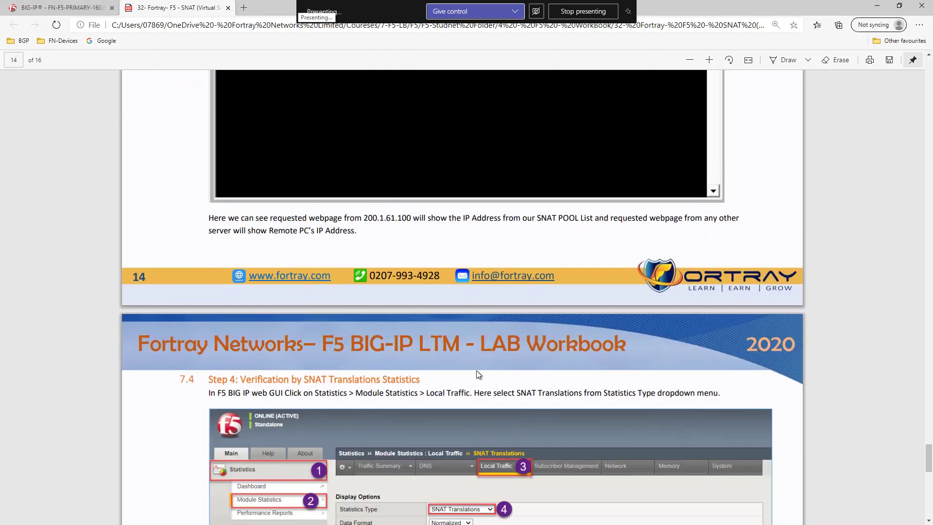
scroll(478, 372, "down", 3)
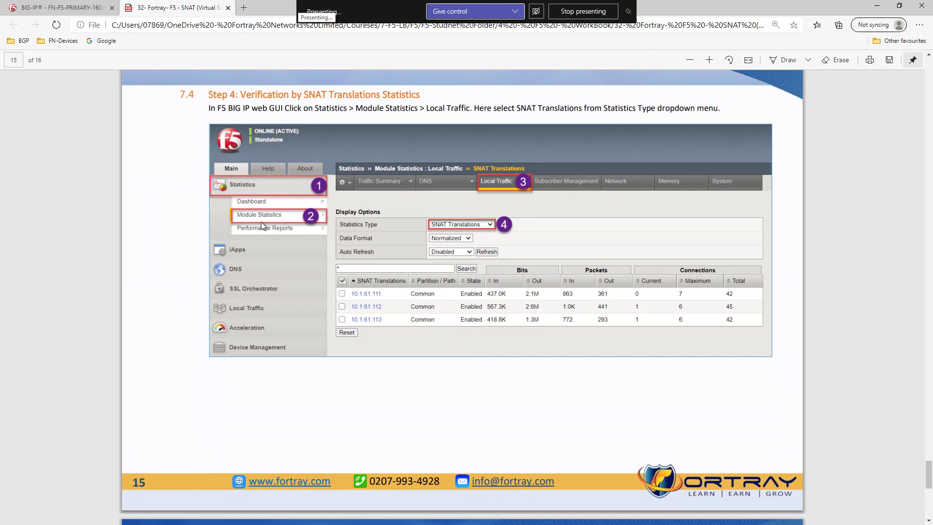
Step: Return from the workbook's Step 4 instructions to the BIG-IP configuration utility
left_click(49, 8)
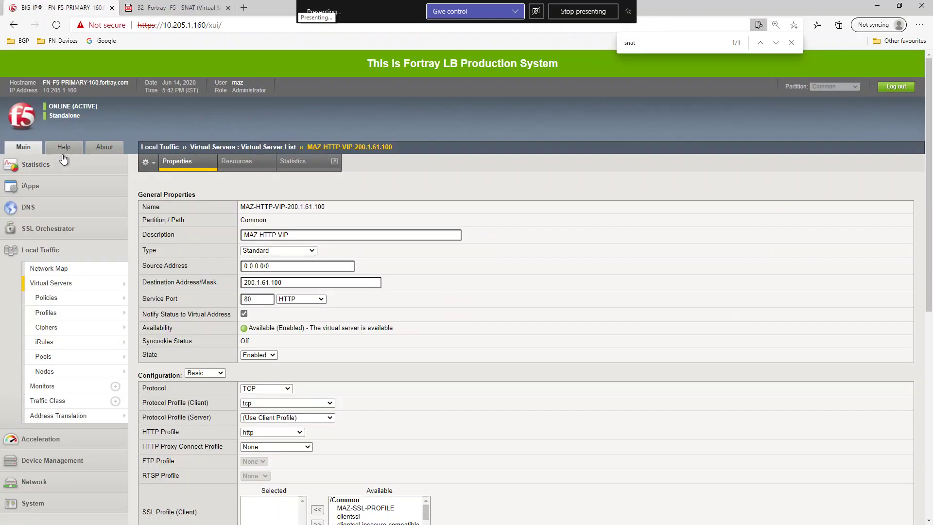
Step: Navigate to Statistics > Module Statistics > Local Traffic, checking the workbook's Step 4 along the way
left_click(59, 165)
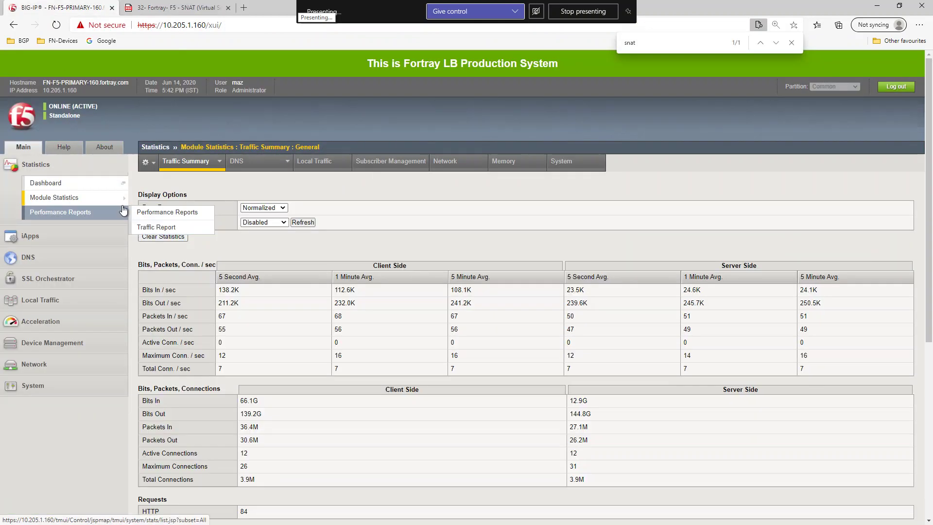
left_click(155, 232)
key("ctrl+Tab")
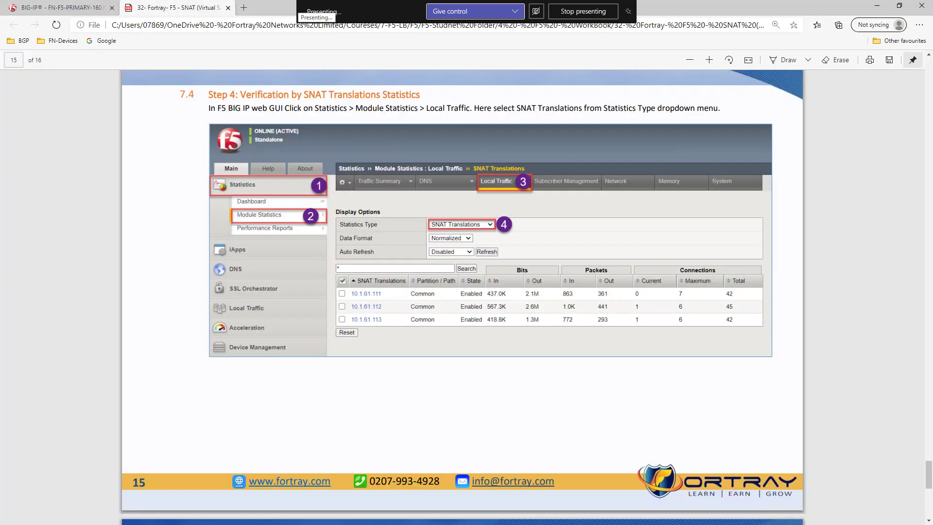
key("ctrl+Tab")
Step: Choose the SNAT Translations statistics type, showing translations for 10.1.61.111–113
left_click(284, 211)
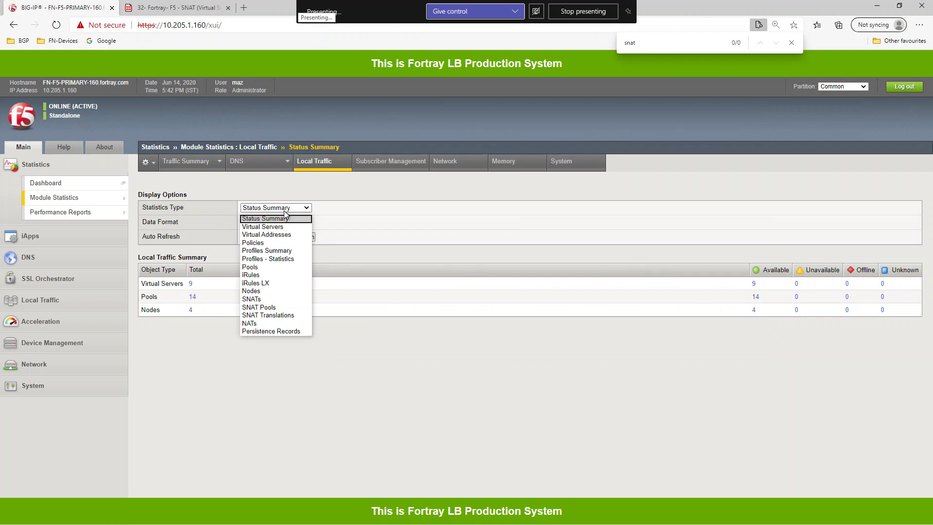
left_click(268, 315)
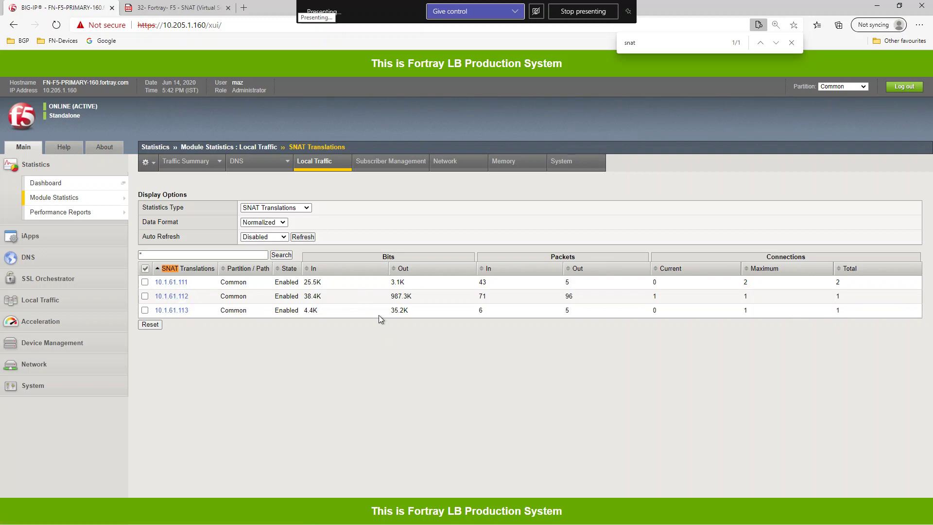
left_click(195, 7)
scroll(529, 338, "down", 5)
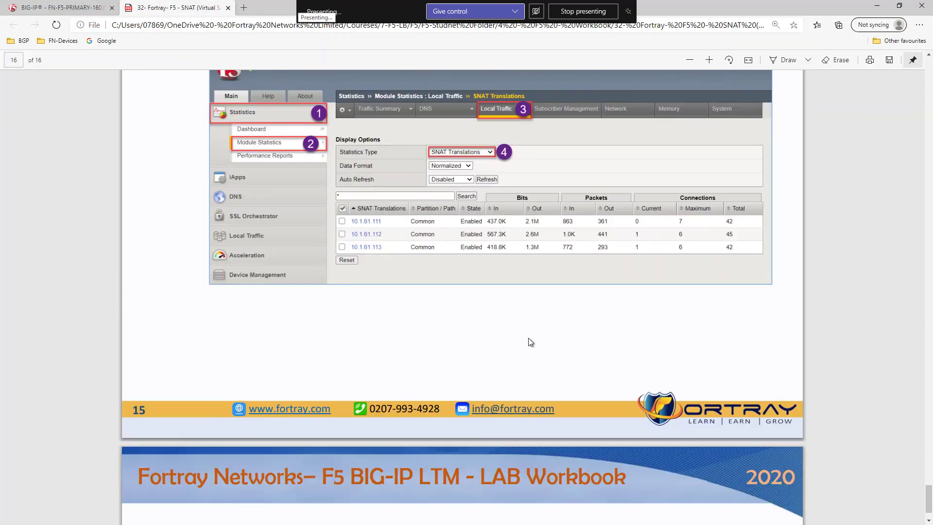
scroll(530, 337, "down", 5)
scroll(413, 258, "up", 5)
scroll(431, 263, "up", 5)
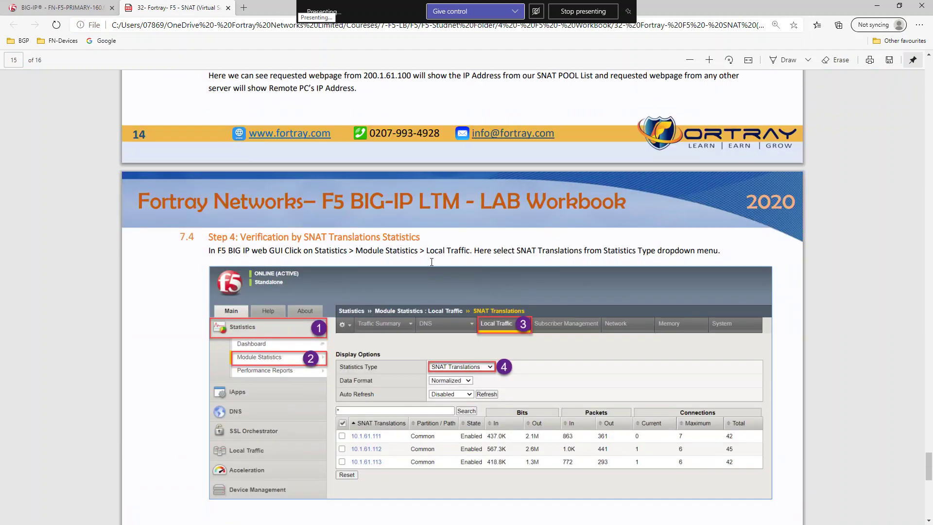
scroll(431, 262, "up", 1)
scroll(431, 263, "up", 2)
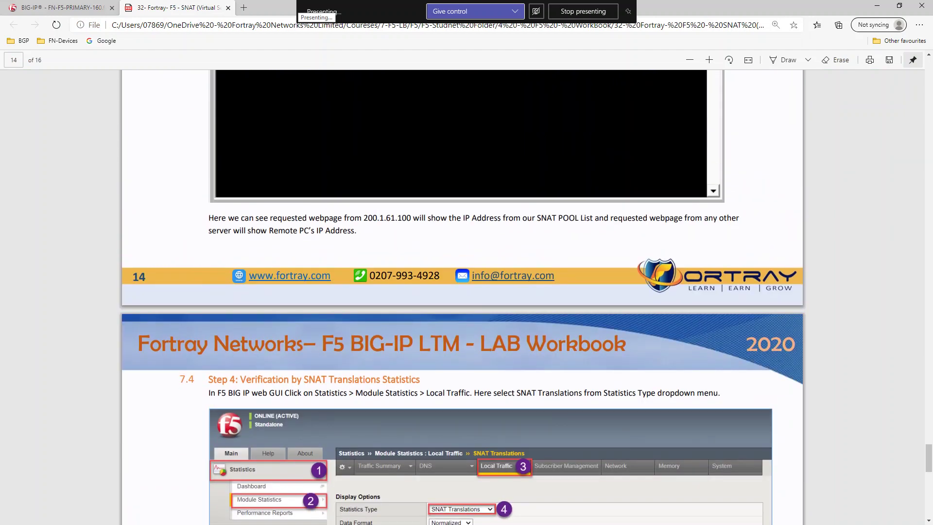
scroll(288, 265, "down", 2)
scroll(350, 306, "down", 4)
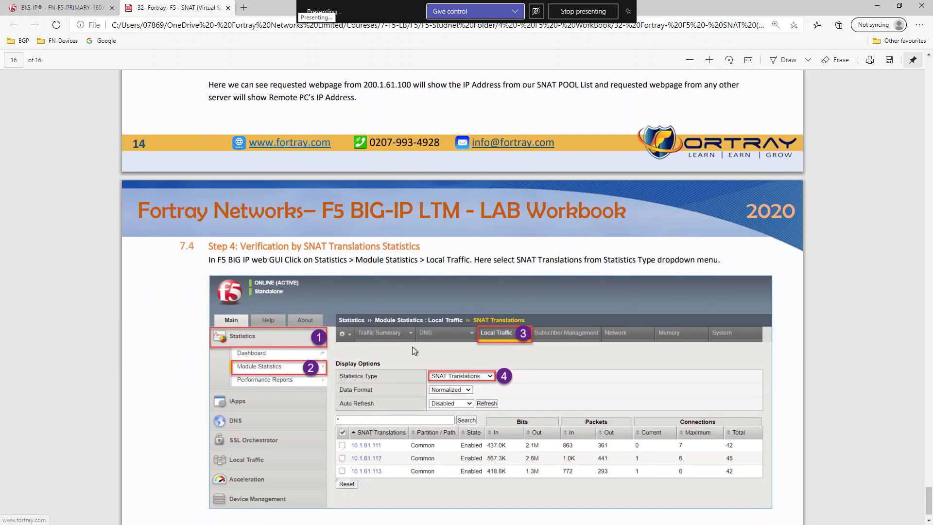
scroll(412, 346, "down", 4)
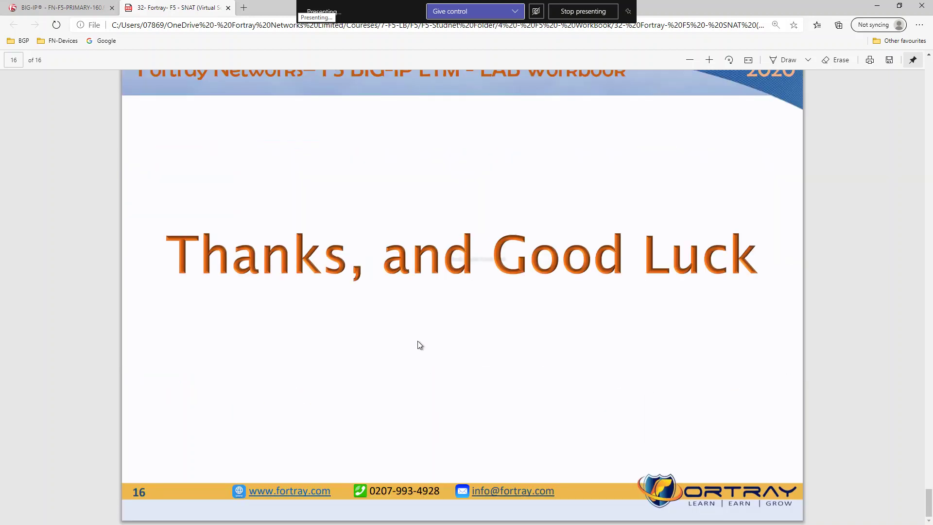